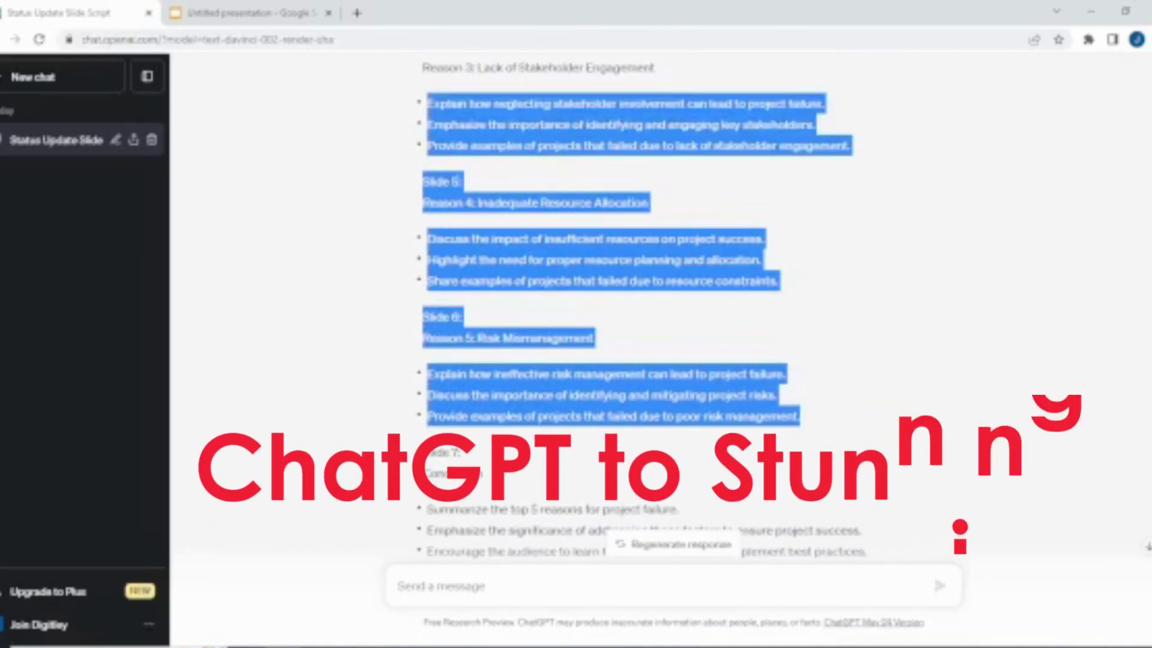
Paste the ChatGPT script from Slide 2 onward into SlidesAI's Enter Text box.
{"action": "scroll", "coordinate": [441, 216], "scroll_direction": "up", "scroll_amount": 9}
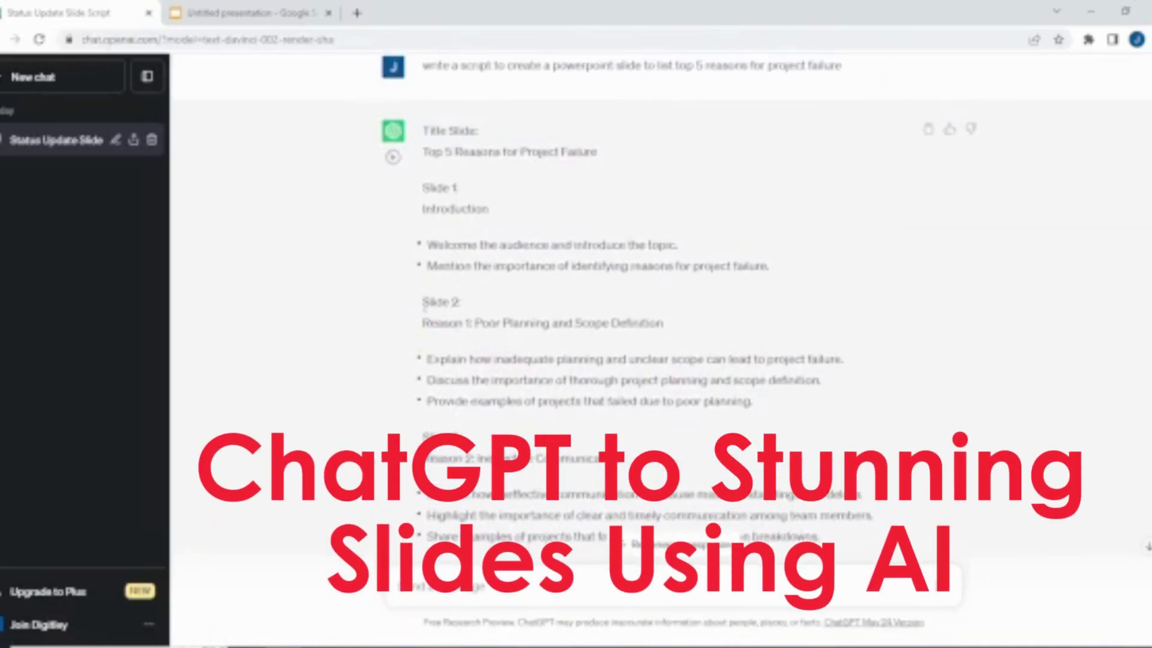
{"action": "left_click_drag", "start_coordinate": [425, 307], "coordinate": [480, 310]}
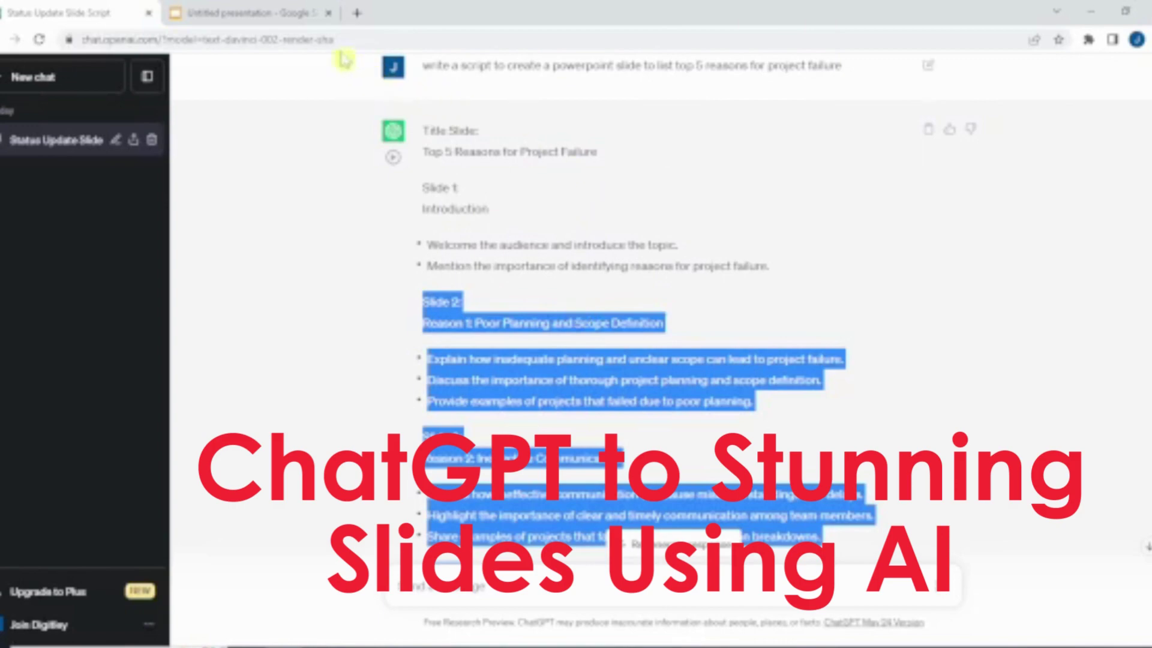
{"action": "left_click", "coordinate": [258, 14]}
{"action": "key", "text": "ctrl+v"}
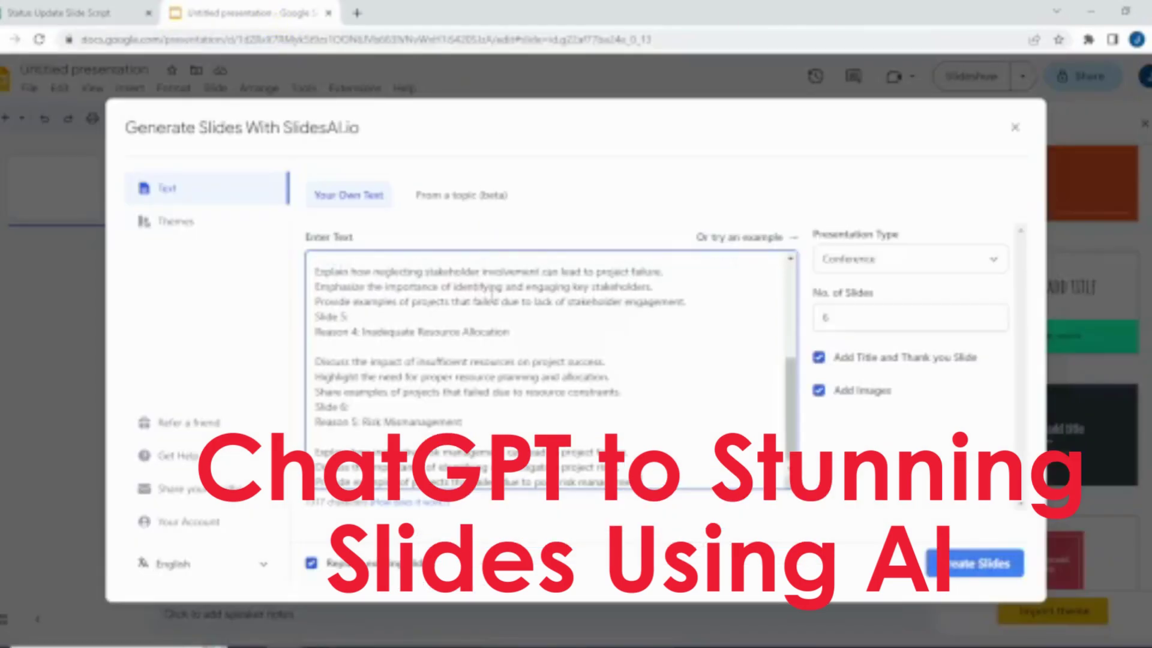
{"action": "scroll", "coordinate": [533, 324], "scroll_direction": "up", "scroll_amount": 4}
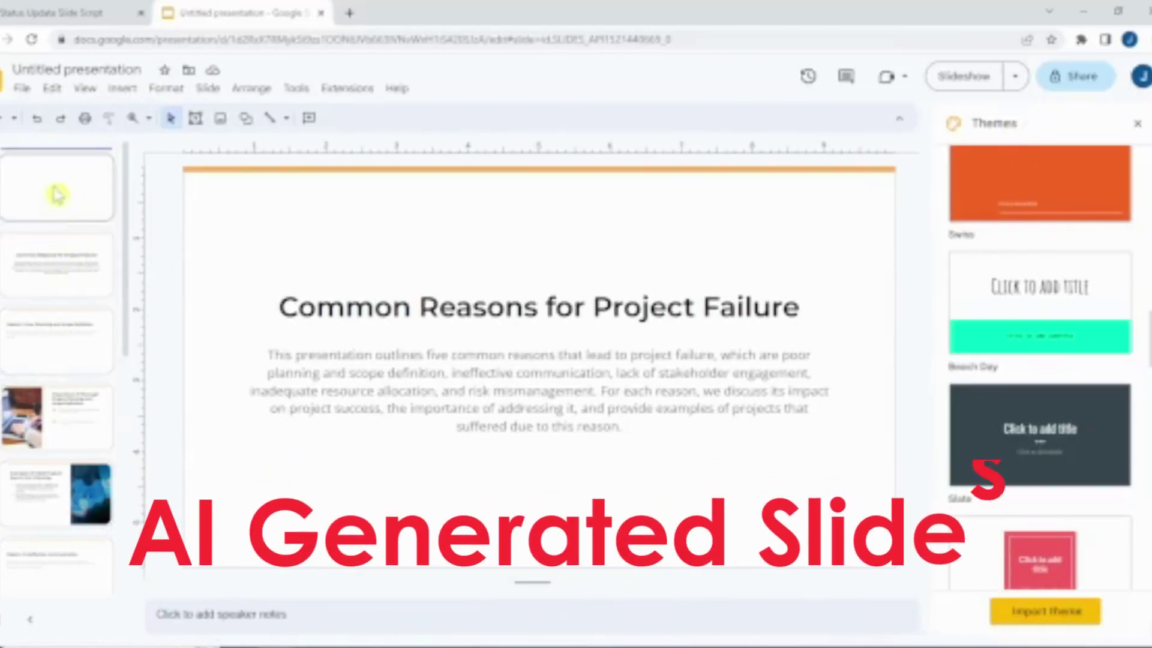
Select the ChatGPT script from 'Slide 2:' to the end and start a blank presentation via slides.new.
{"action": "left_click", "coordinate": [53, 258]}
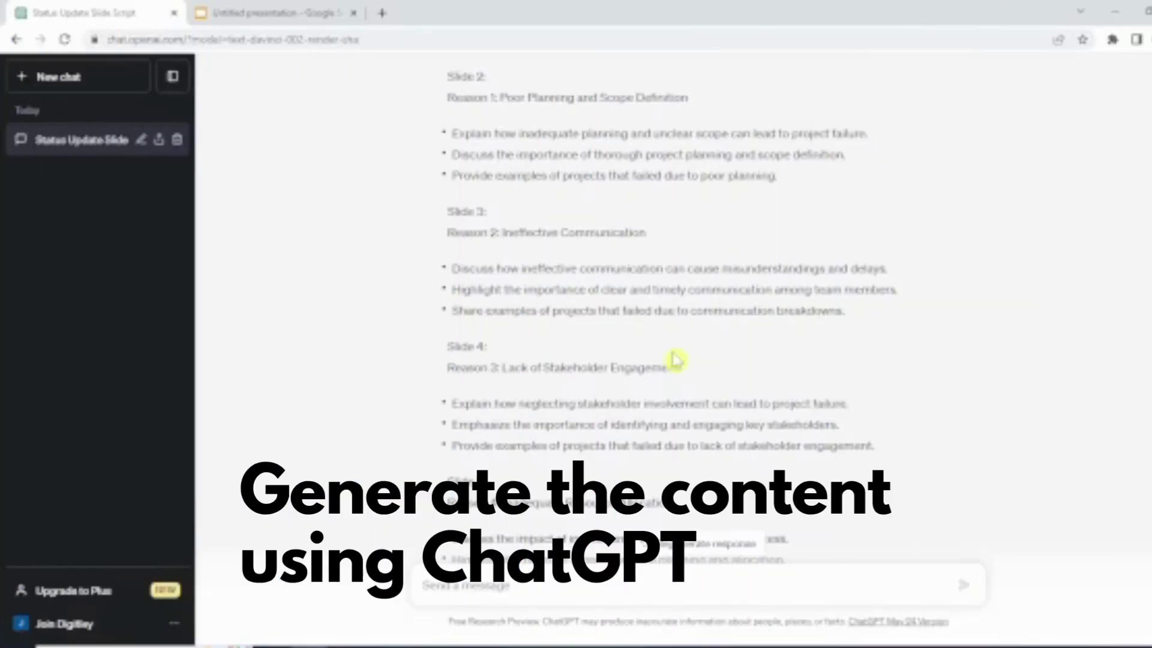
{"action": "scroll", "coordinate": [673, 360], "scroll_direction": "down", "scroll_amount": 5}
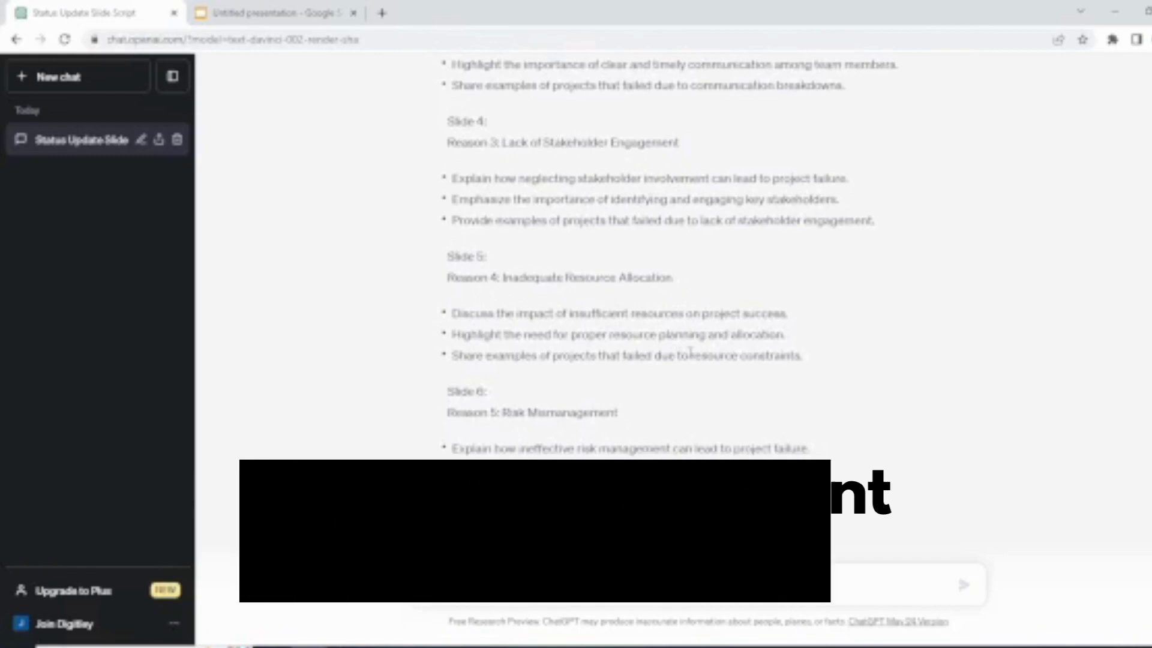
{"action": "scroll", "coordinate": [693, 360], "scroll_direction": "down", "scroll_amount": 3}
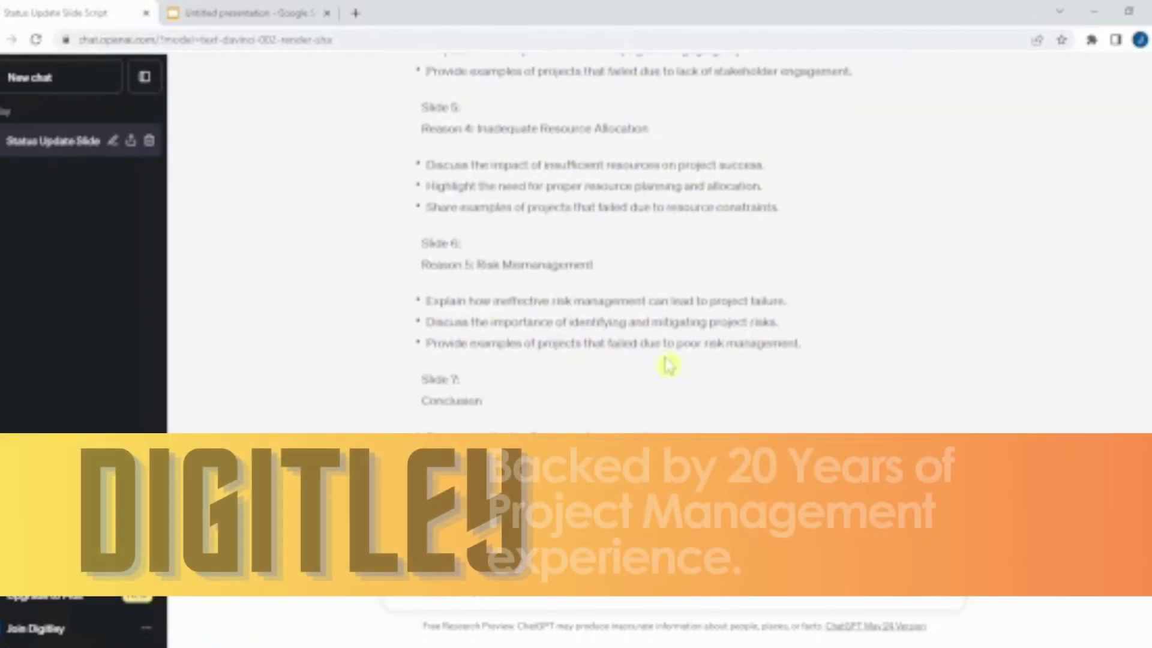
{"action": "scroll", "coordinate": [669, 365], "scroll_direction": "up", "scroll_amount": 1}
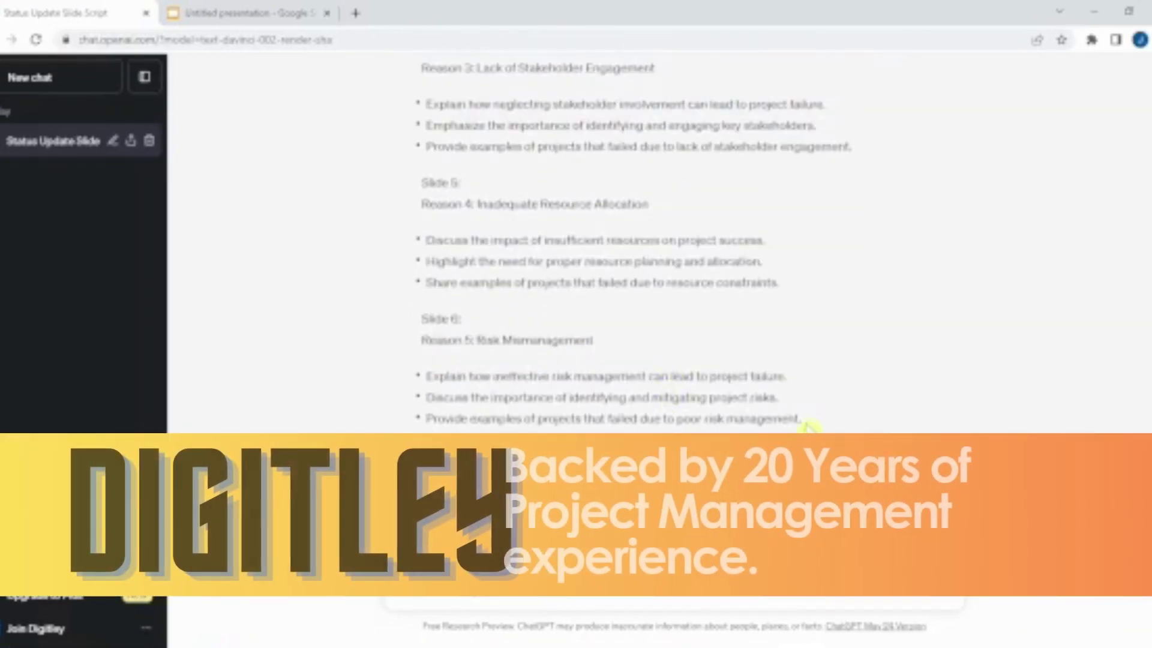
{"action": "left_click_drag", "start_coordinate": [804, 420], "coordinate": [426, 105]}
{"action": "scroll", "coordinate": [456, 182], "scroll_direction": "up", "scroll_amount": 8}
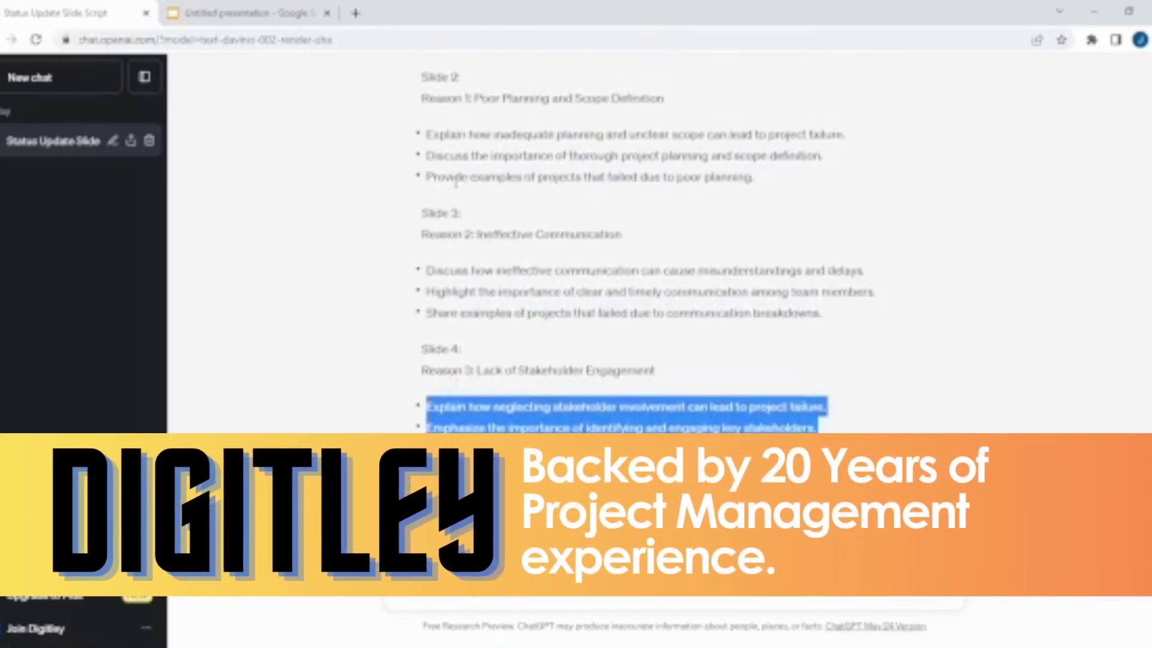
{"action": "left_click_drag", "start_coordinate": [421, 302], "coordinate": [462, 444]}
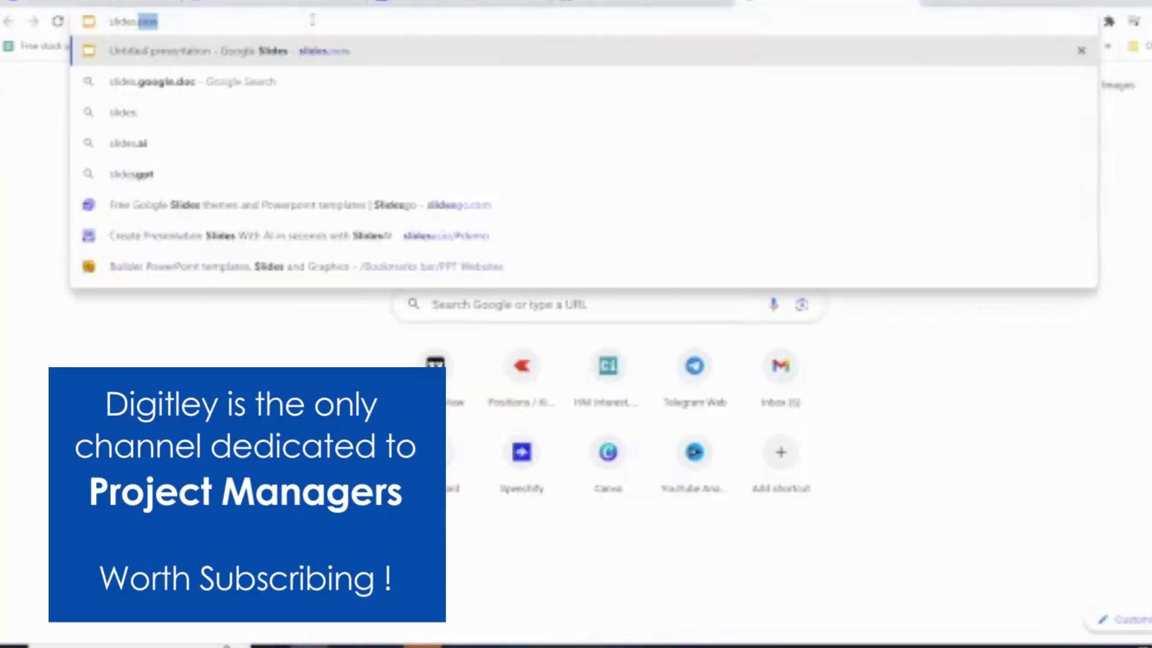
{"action": "key", "text": "Return"}
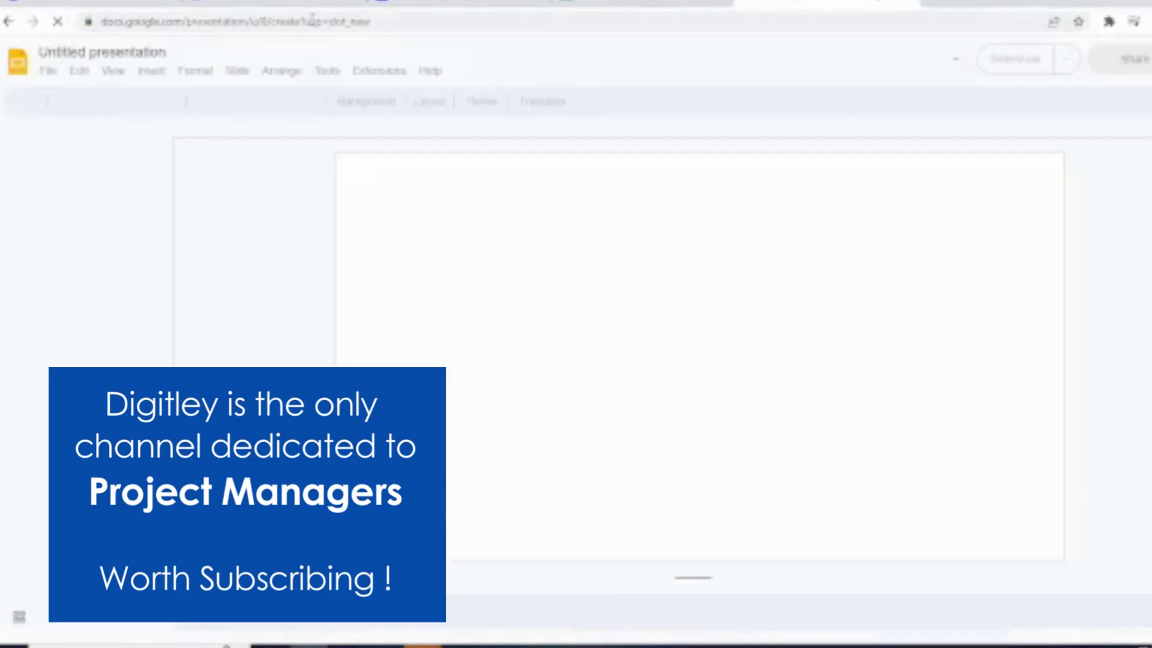
Open SlidesAI.io Generate Slides with the pasted script, Conference type, 6 slides and images enabled.
{"action": "left_click", "coordinate": [382, 71]}
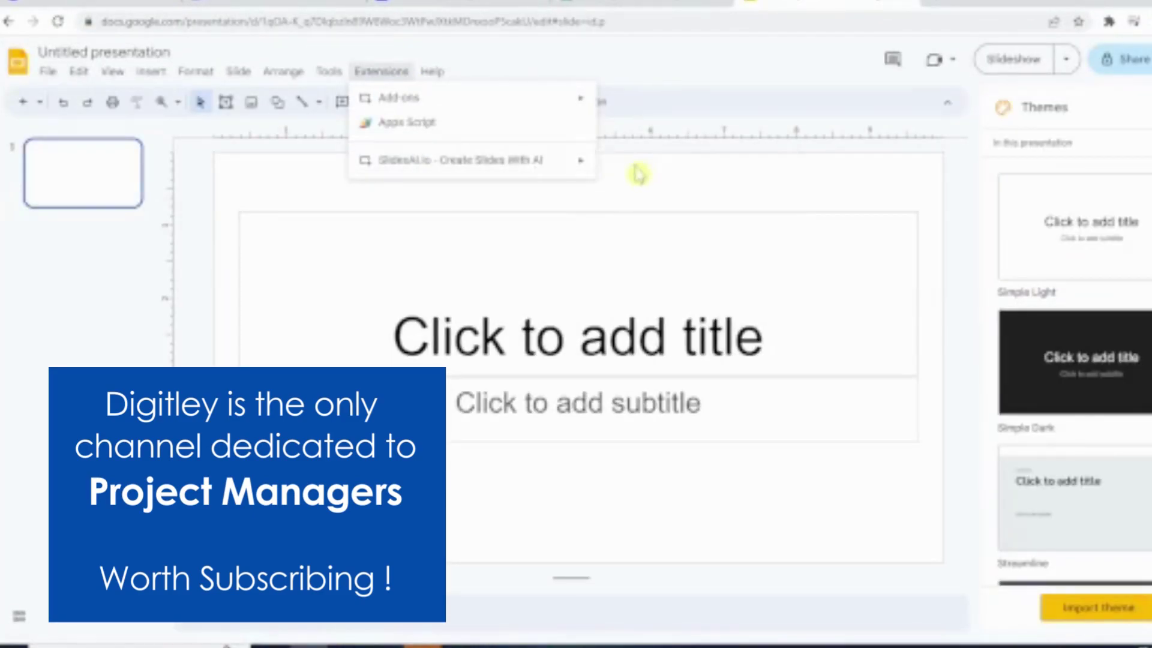
{"action": "mouse_move", "coordinate": [600, 172]}
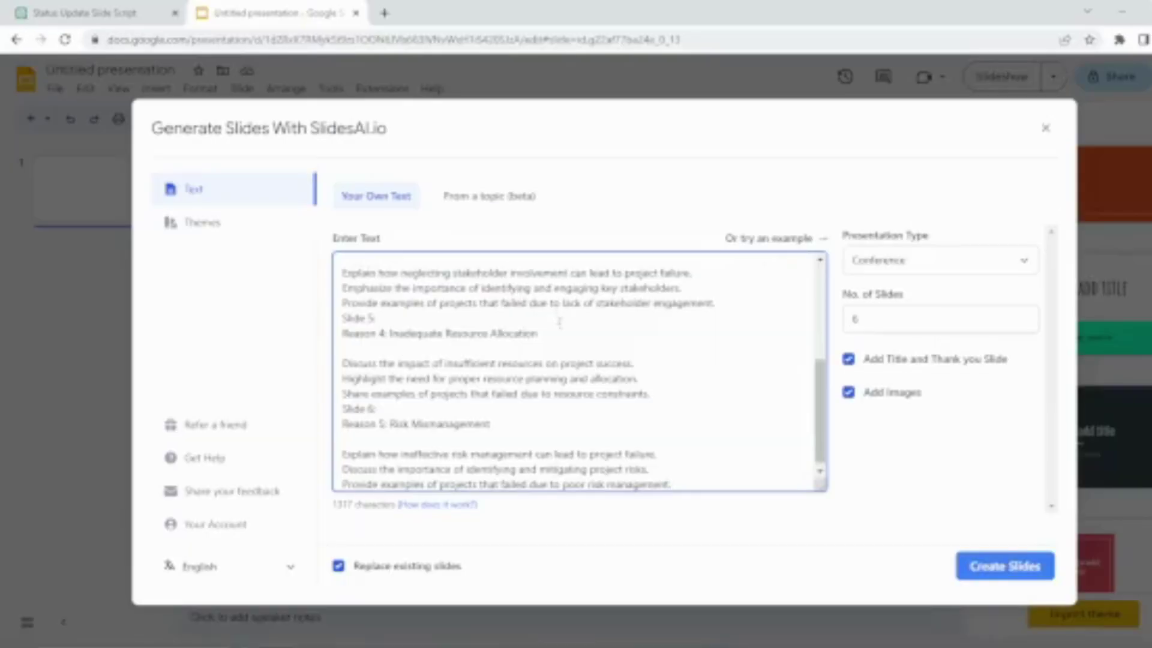
{"action": "scroll", "coordinate": [561, 326], "scroll_direction": "up", "scroll_amount": 5}
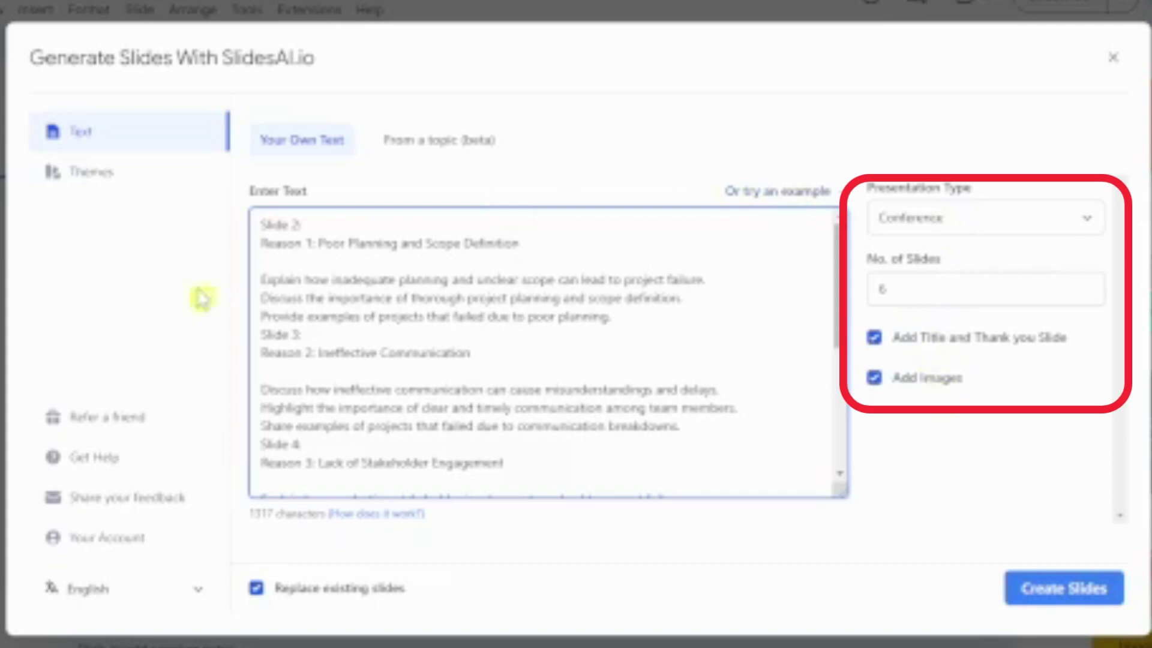
Browse the SlidesAI themes and preview Simple Contrast Light.
{"action": "left_click", "coordinate": [99, 180]}
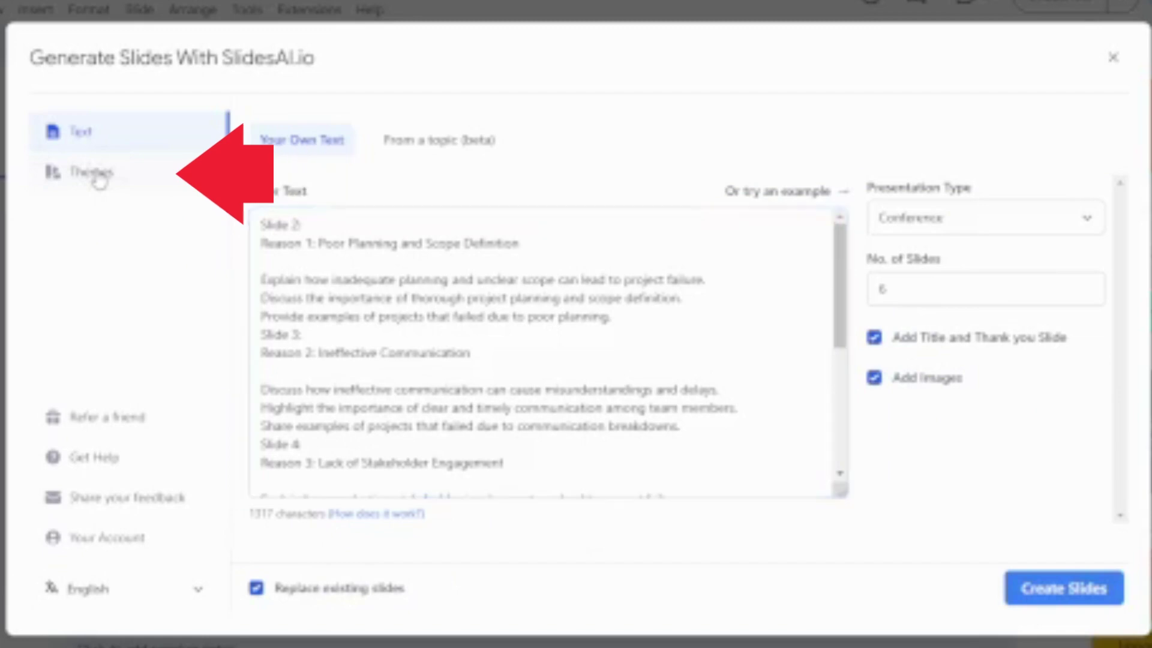
{"action": "scroll", "coordinate": [587, 404], "scroll_direction": "down", "scroll_amount": 2}
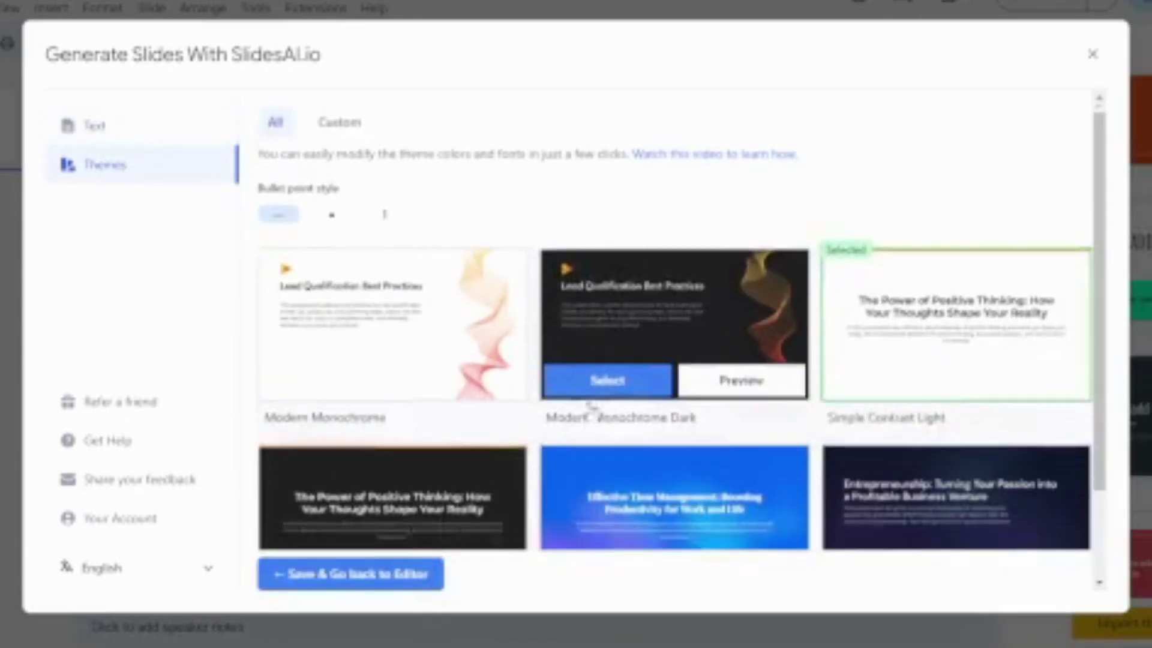
{"action": "left_click", "coordinate": [1035, 314]}
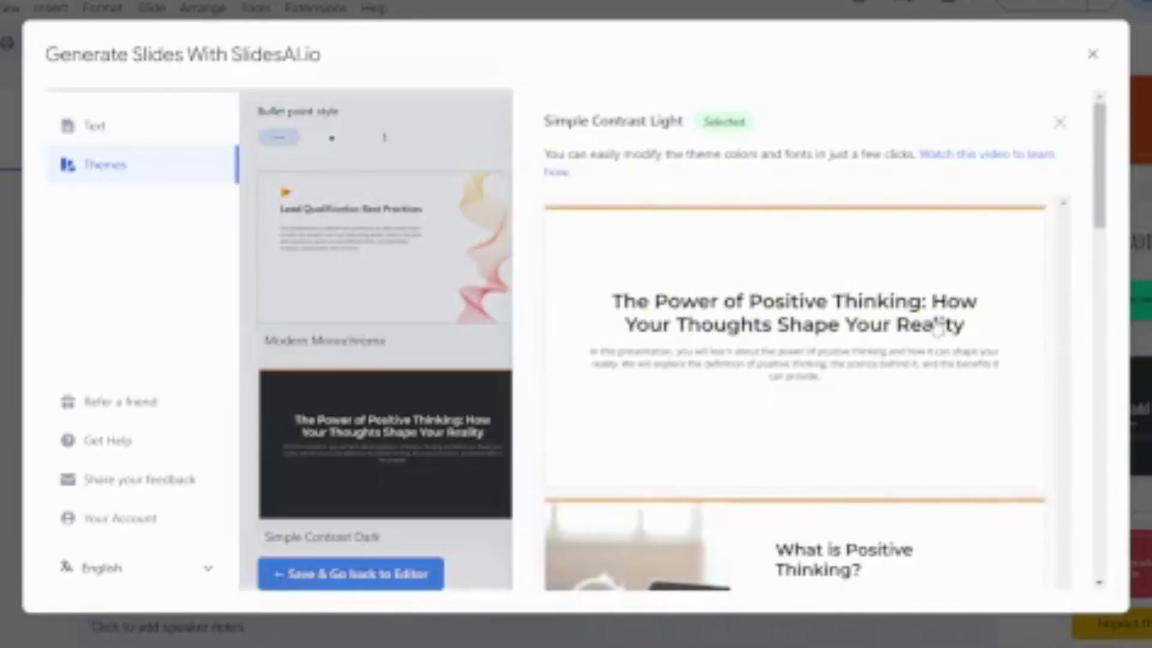
{"action": "scroll", "coordinate": [941, 327], "scroll_direction": "down", "scroll_amount": 10}
{"action": "scroll", "coordinate": [937, 329], "scroll_direction": "down", "scroll_amount": 12}
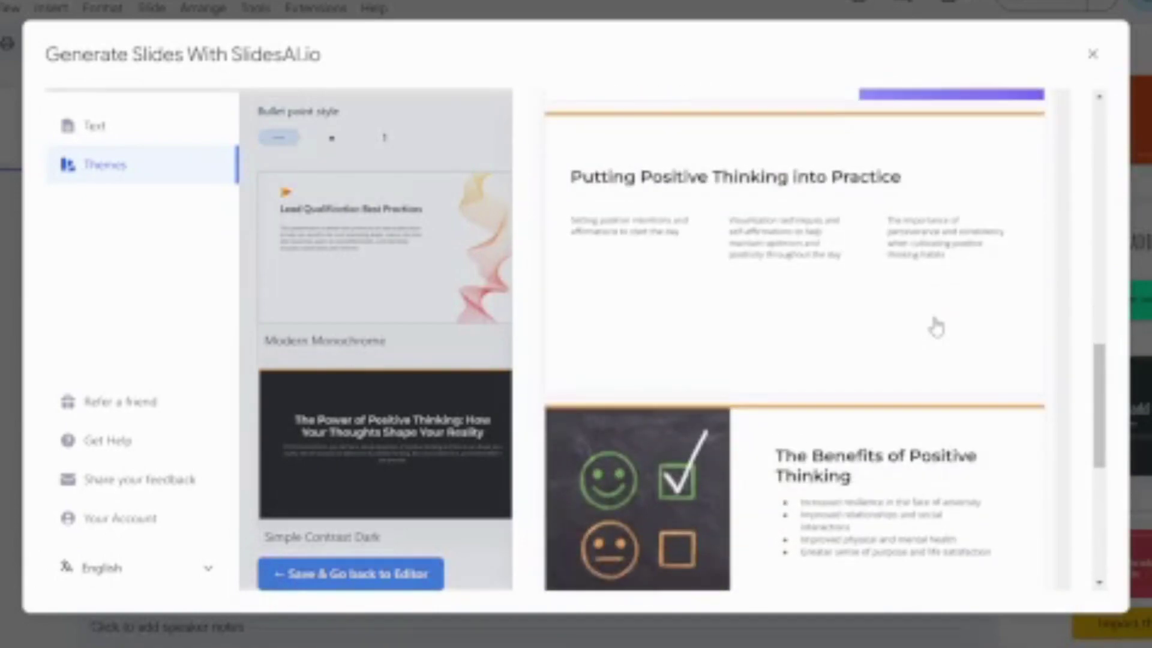
{"action": "left_click", "coordinate": [379, 481]}
Preview Blue Opulence, then keep Simple Contrast Light as the selected theme.
{"action": "mouse_move", "coordinate": [944, 452]}
{"action": "left_click", "coordinate": [1021, 498]}
{"action": "scroll", "coordinate": [855, 450], "scroll_direction": "down", "scroll_amount": 5}
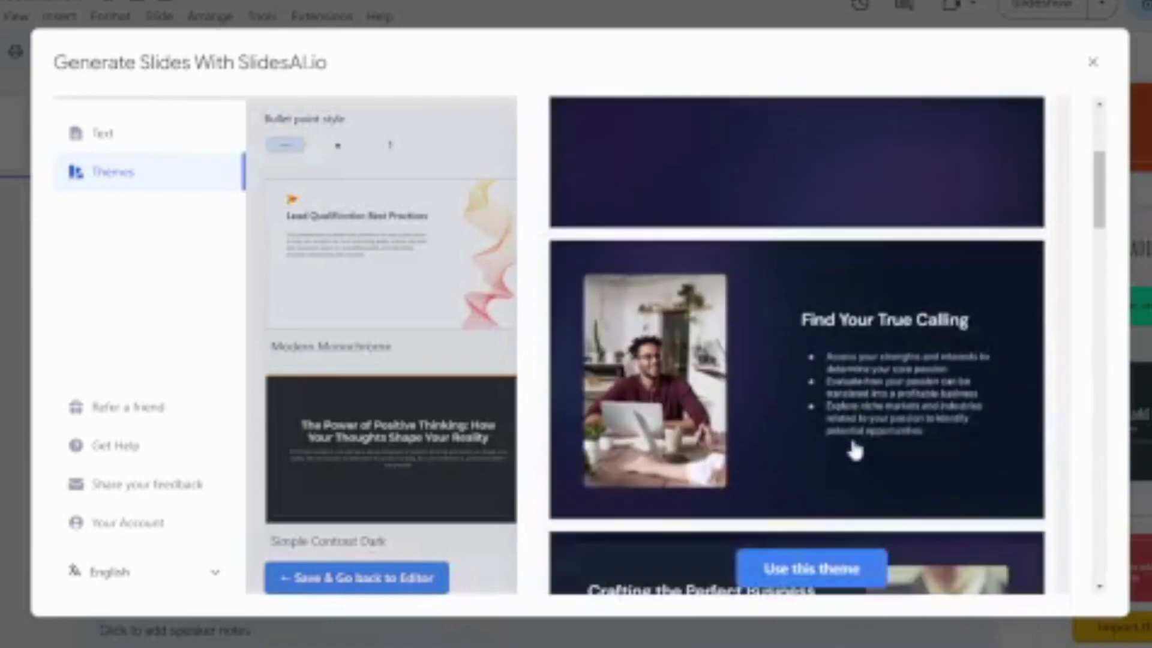
{"action": "scroll", "coordinate": [855, 450], "scroll_direction": "down", "scroll_amount": 15}
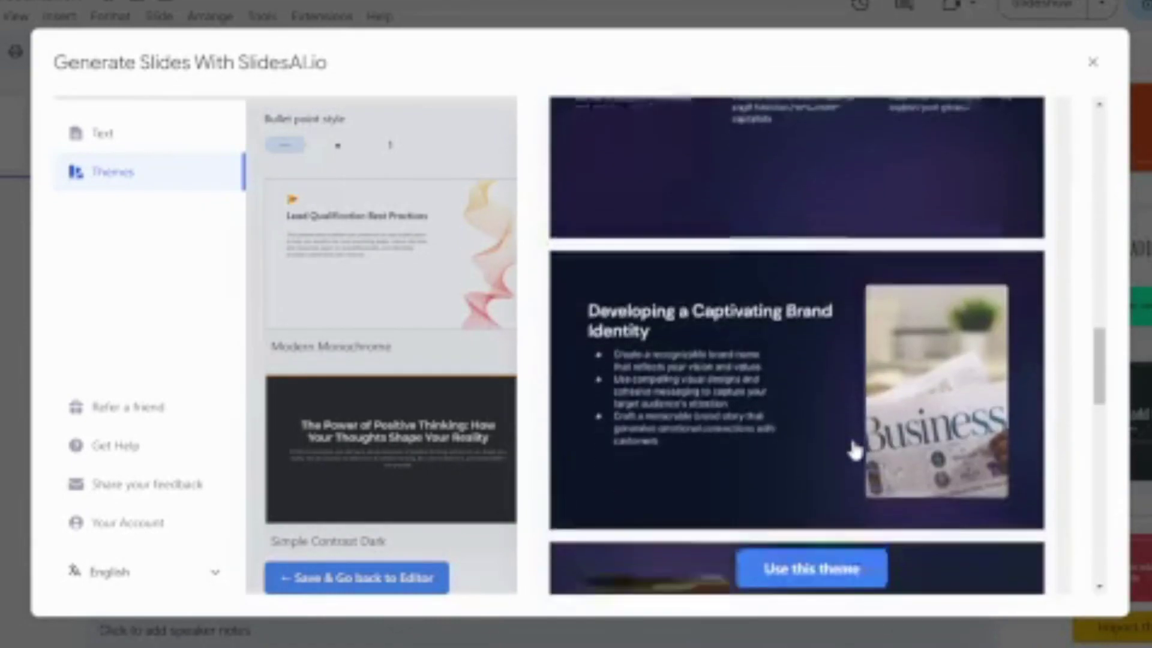
{"action": "scroll", "coordinate": [855, 450], "scroll_direction": "down", "scroll_amount": 15}
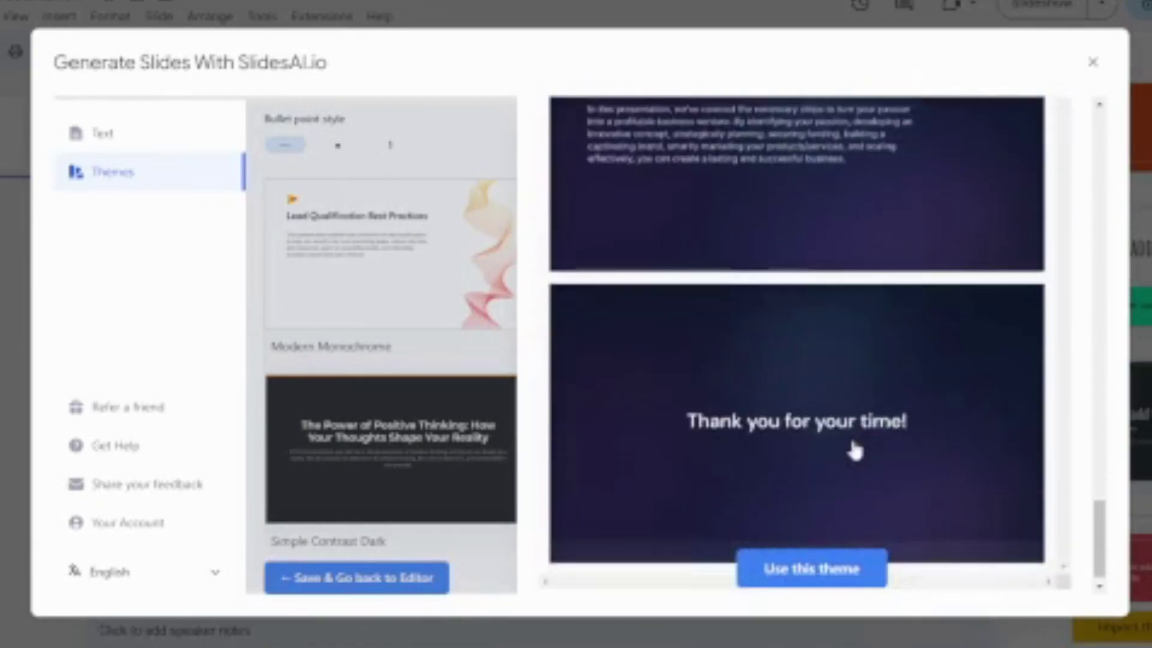
{"action": "key", "text": "Escape"}
{"action": "scroll", "coordinate": [880, 305], "scroll_direction": "down", "scroll_amount": 1}
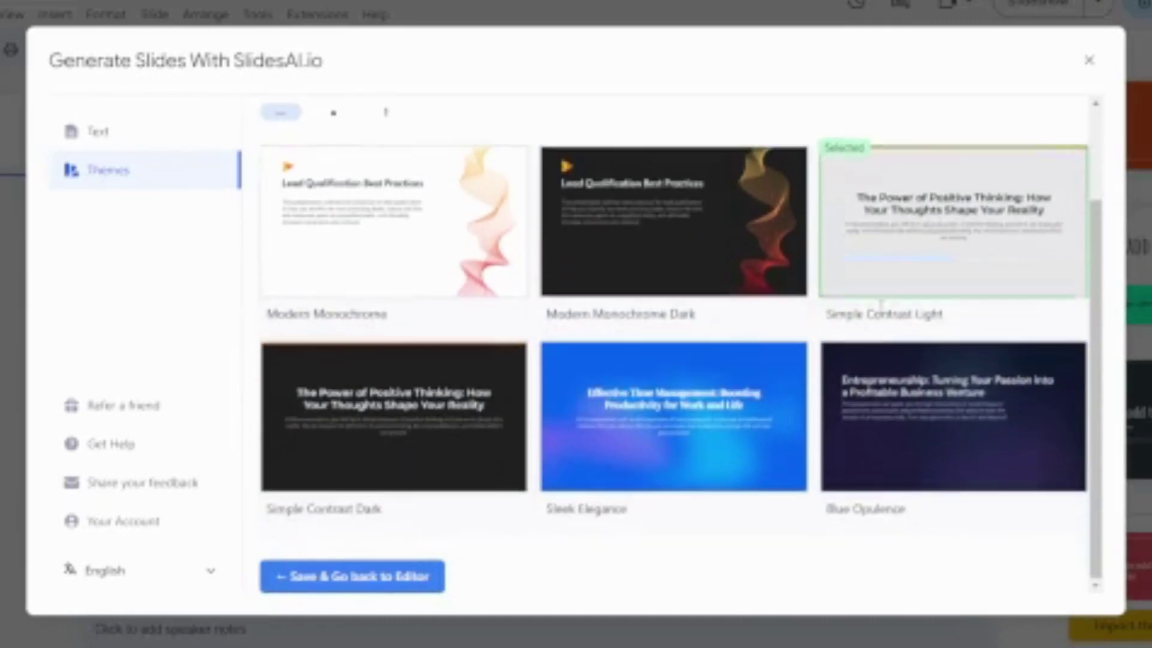
Save the Simple Contrast Light theme and create the six slides from the script.
{"action": "left_click", "coordinate": [357, 580]}
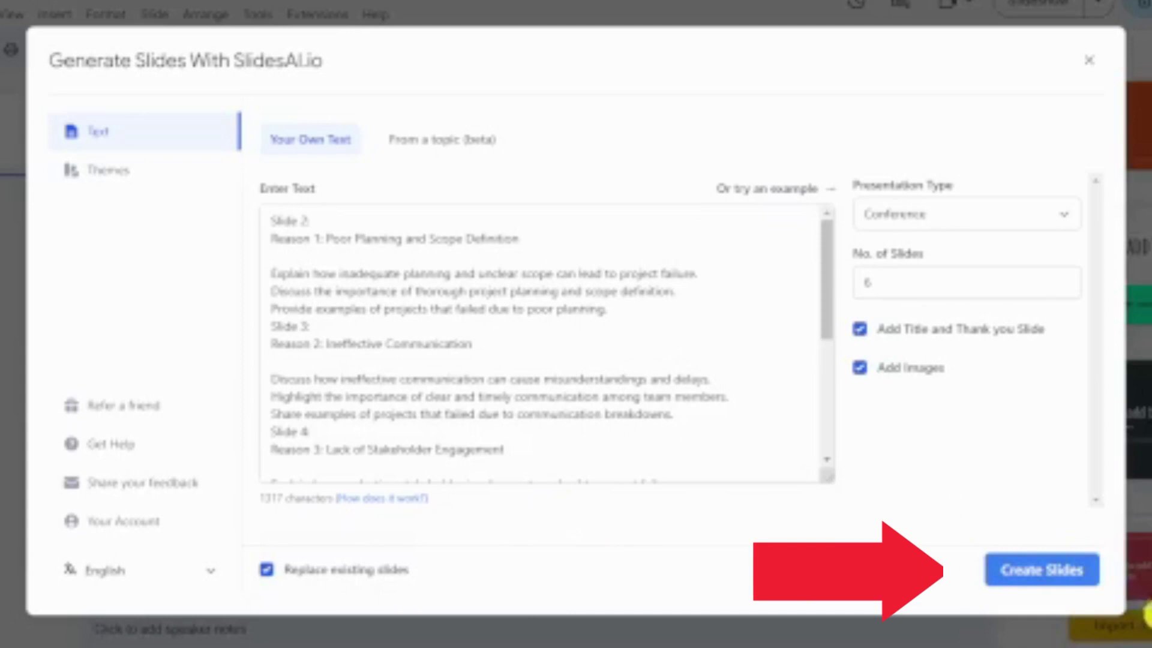
{"action": "left_click", "coordinate": [1017, 574]}
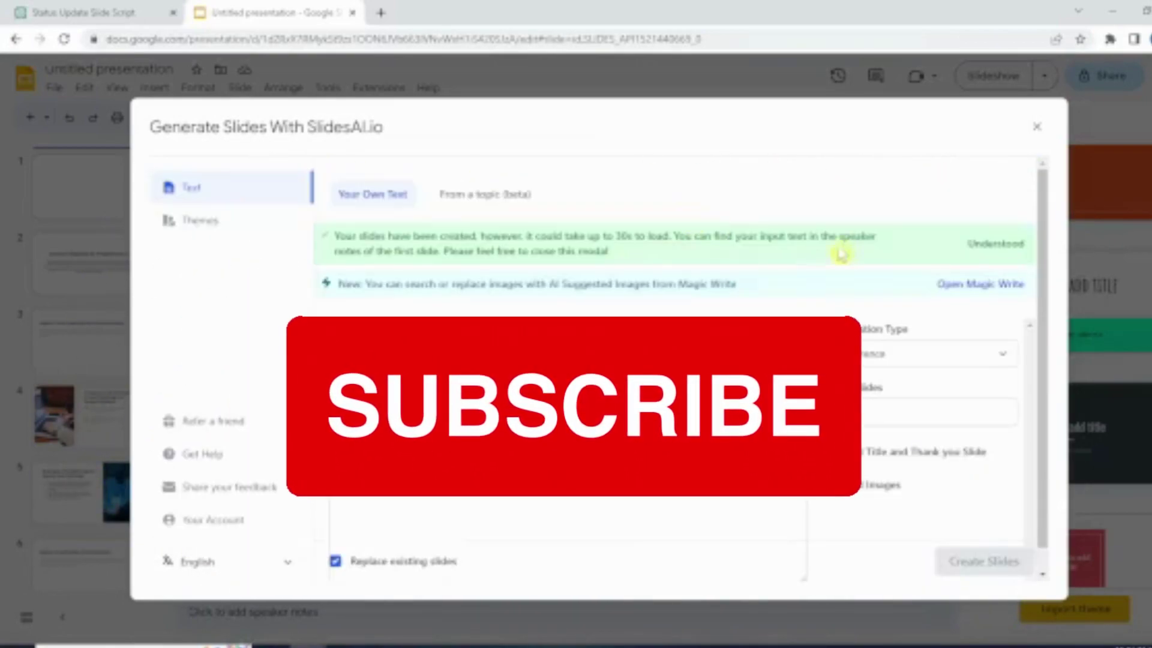
Close the generator and browse the new deck's slides 2, 4, 5 and 6.
{"action": "left_click", "coordinate": [1041, 130]}
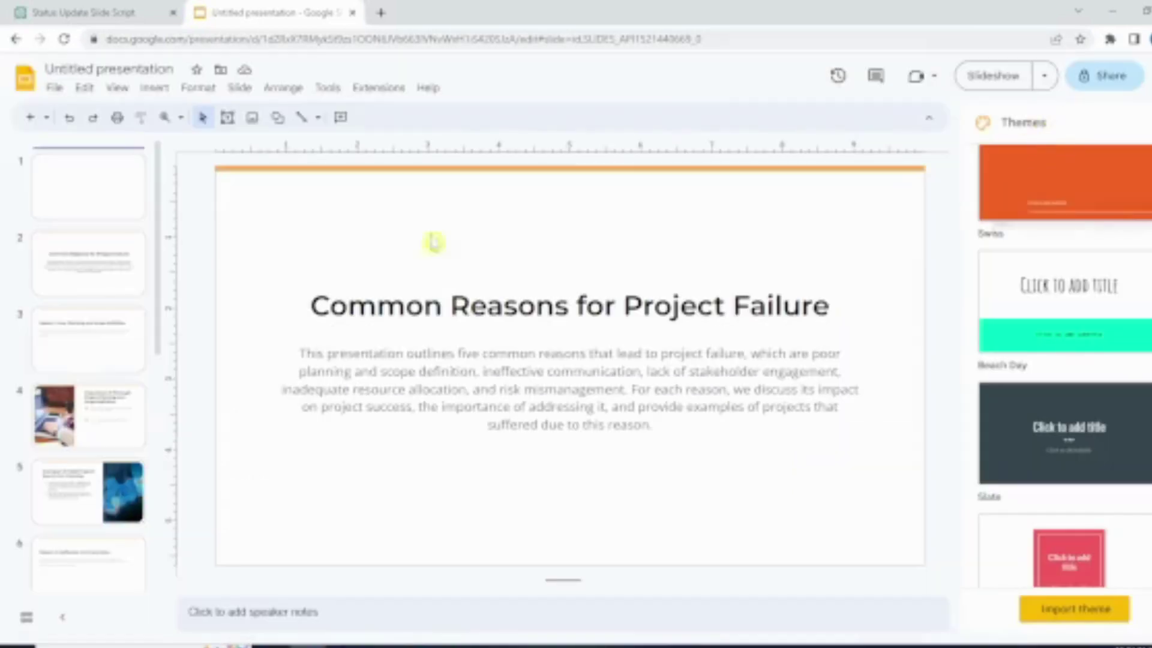
{"action": "left_click", "coordinate": [90, 257]}
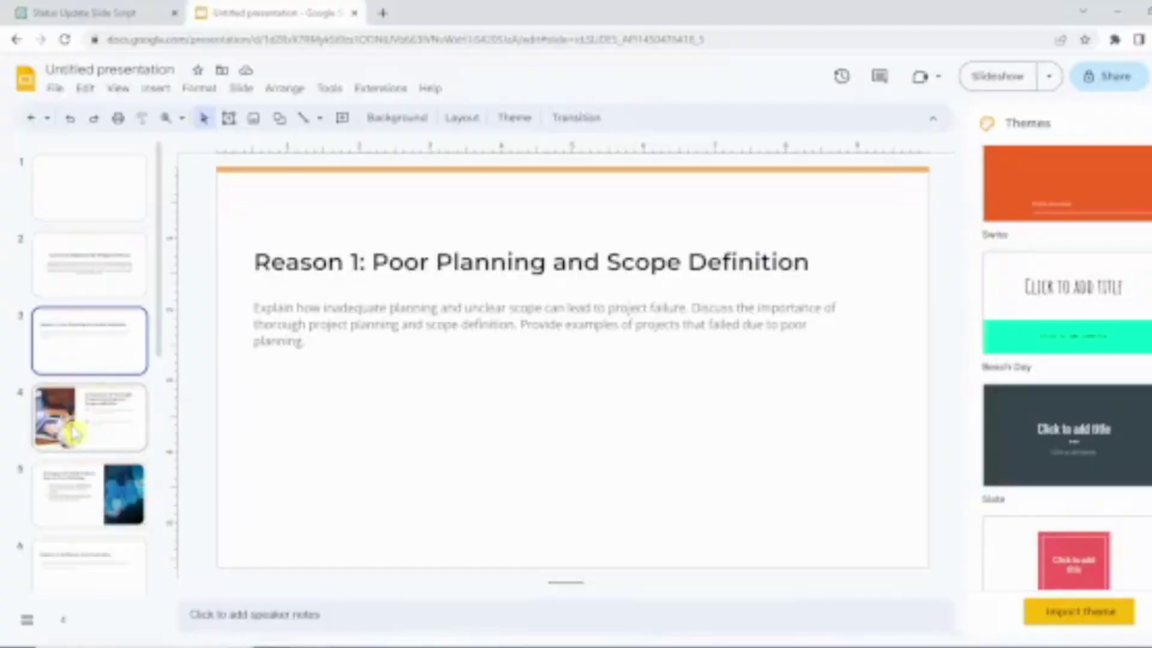
{"action": "left_click", "coordinate": [20, 423]}
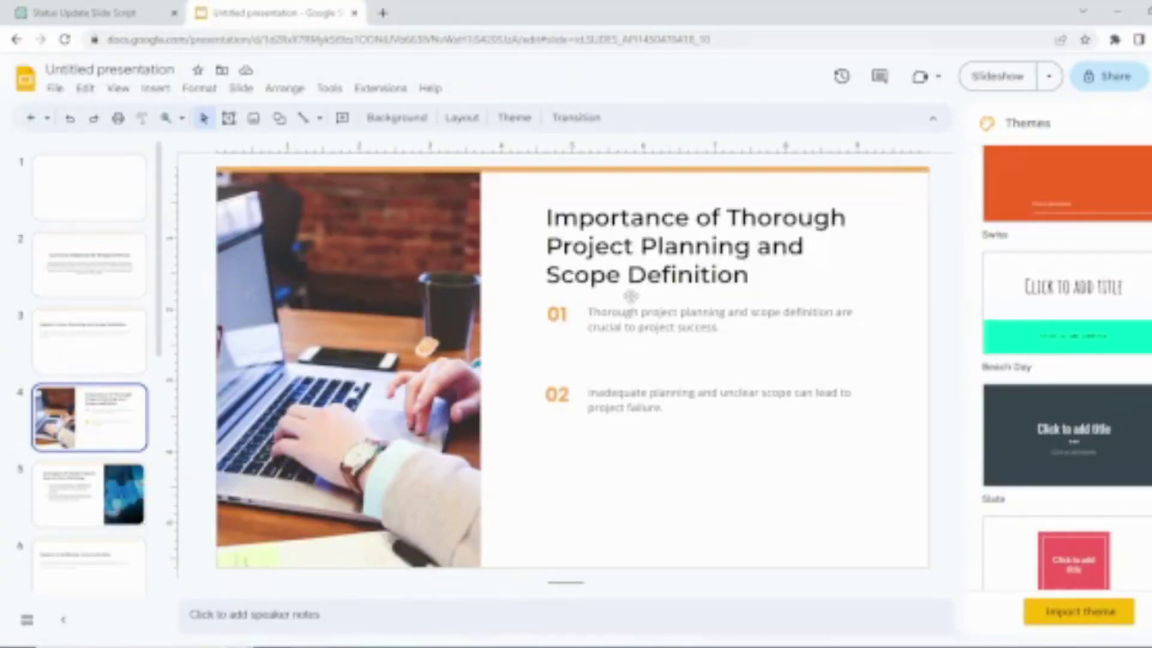
{"action": "left_click", "coordinate": [81, 505]}
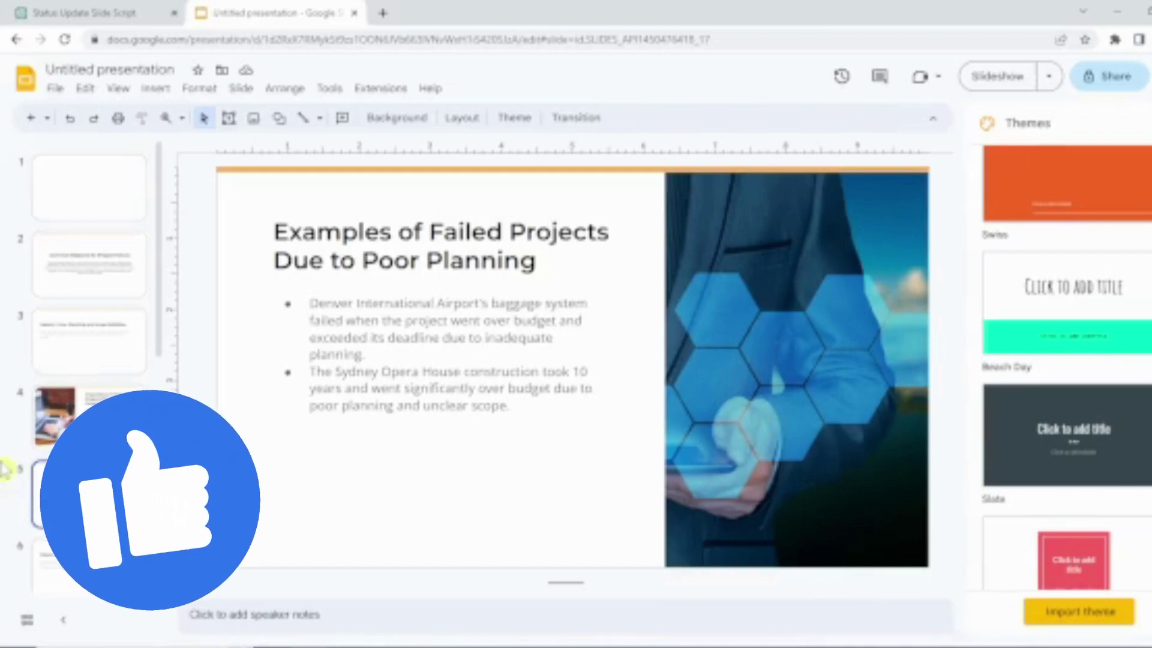
{"action": "scroll", "coordinate": [90, 336], "scroll_direction": "down", "scroll_amount": 2}
{"action": "scroll", "coordinate": [68, 431], "scroll_direction": "down", "scroll_amount": 2}
{"action": "left_click", "coordinate": [68, 431]}
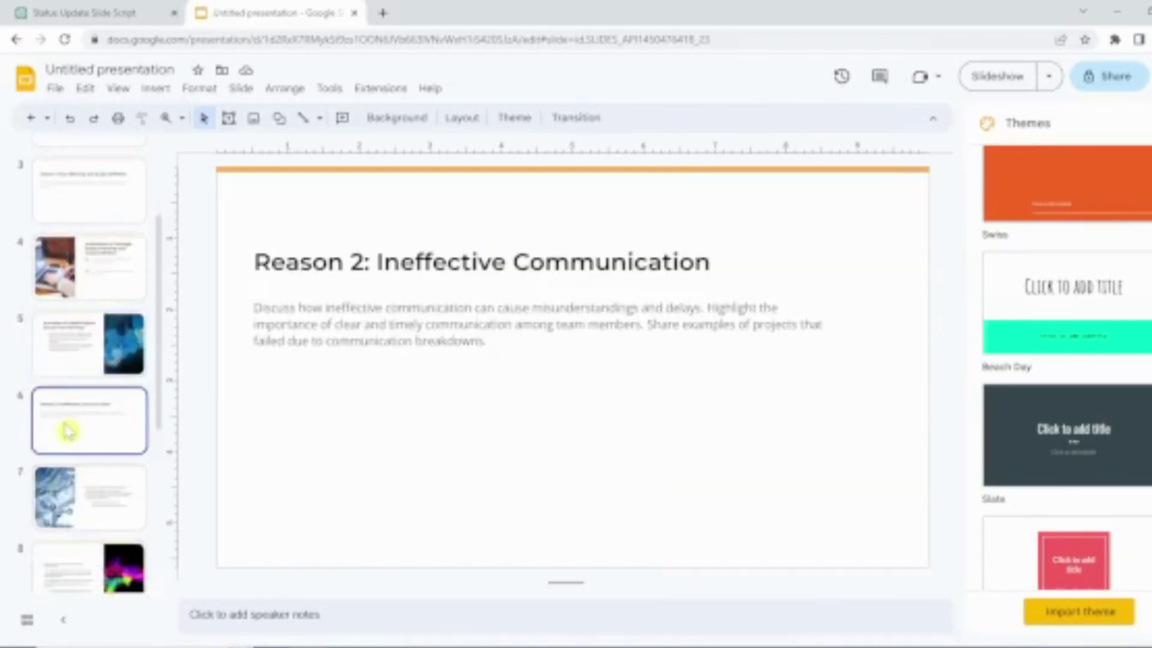
On slide 7, edit the empty title placeholder to read 'Communication is a Key'.
{"action": "left_click", "coordinate": [86, 507]}
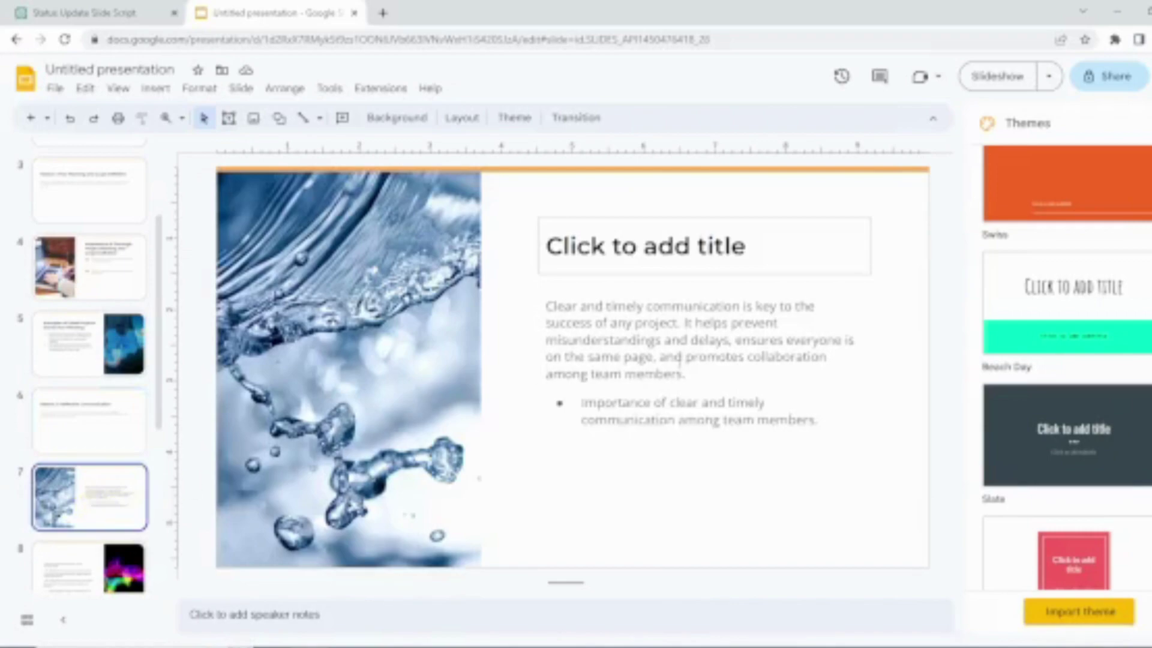
{"action": "left_click", "coordinate": [615, 253]}
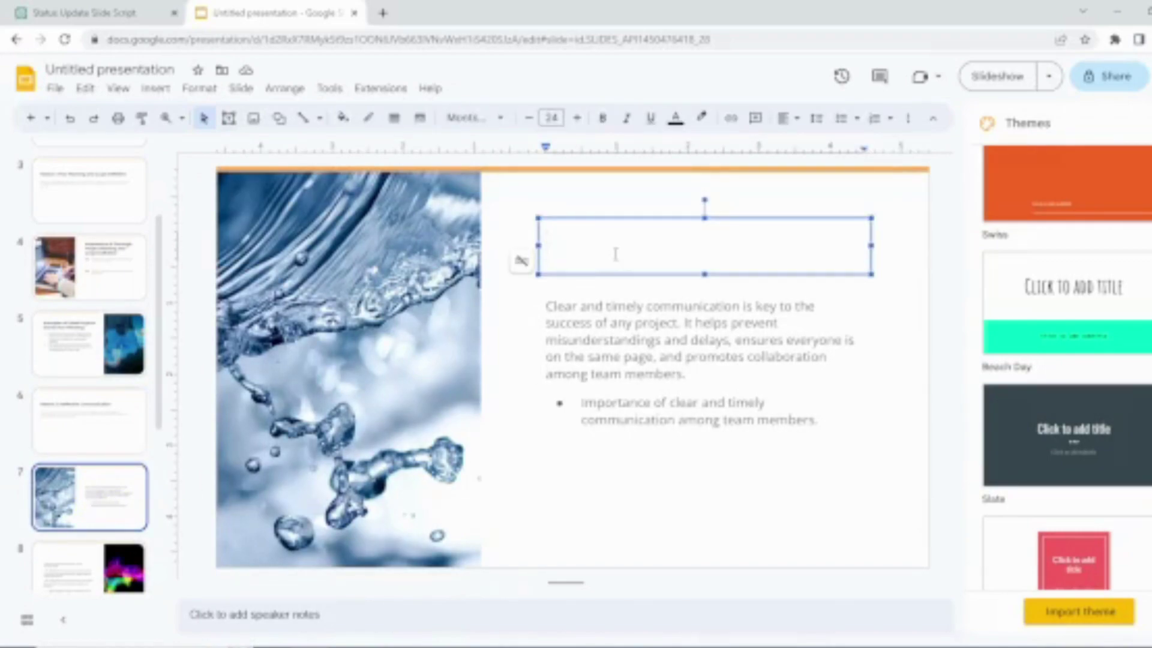
{"action": "left_click", "coordinate": [113, 427]}
{"action": "left_click", "coordinate": [85, 513]}
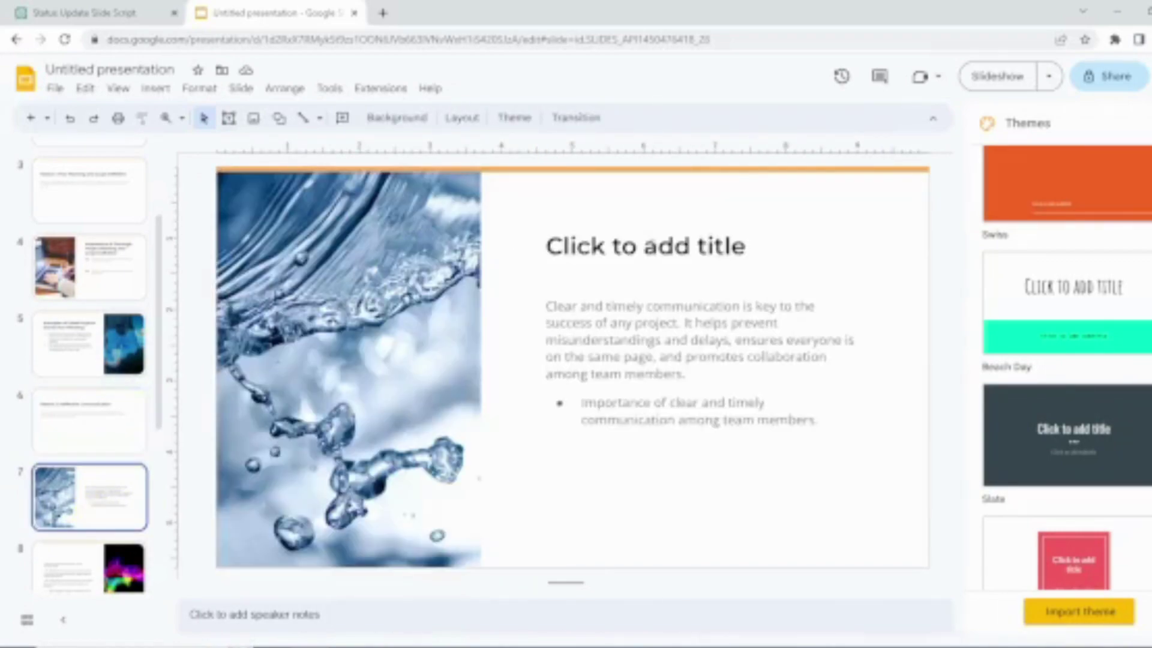
{"action": "left_click", "coordinate": [646, 243]}
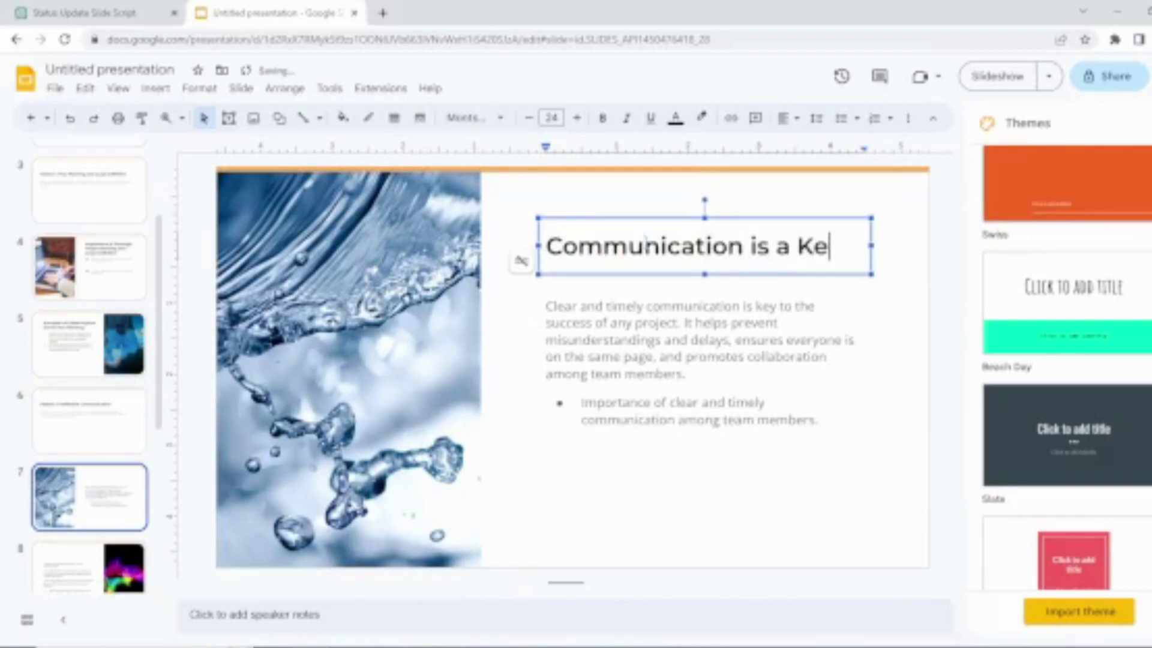
Review slides 8 through 11 and the closing Thank you slide.
{"action": "left_click", "coordinate": [96, 570]}
{"action": "scroll", "coordinate": [93, 567], "scroll_direction": "down", "scroll_amount": 4}
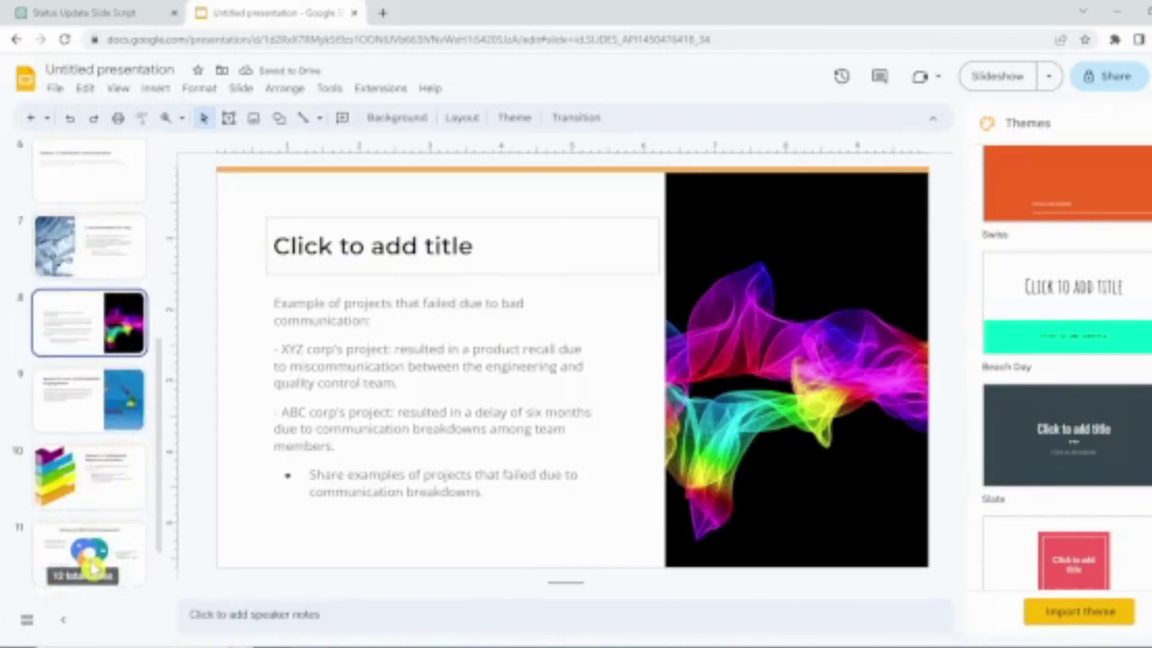
{"action": "left_click", "coordinate": [80, 408]}
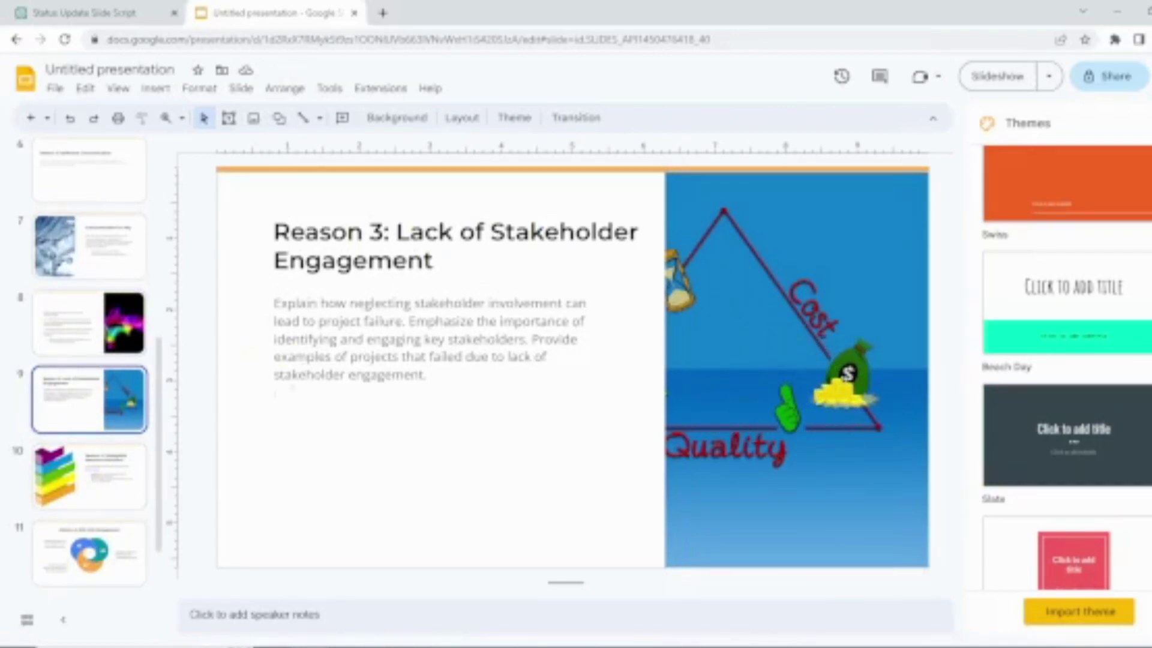
{"action": "left_click", "coordinate": [82, 507]}
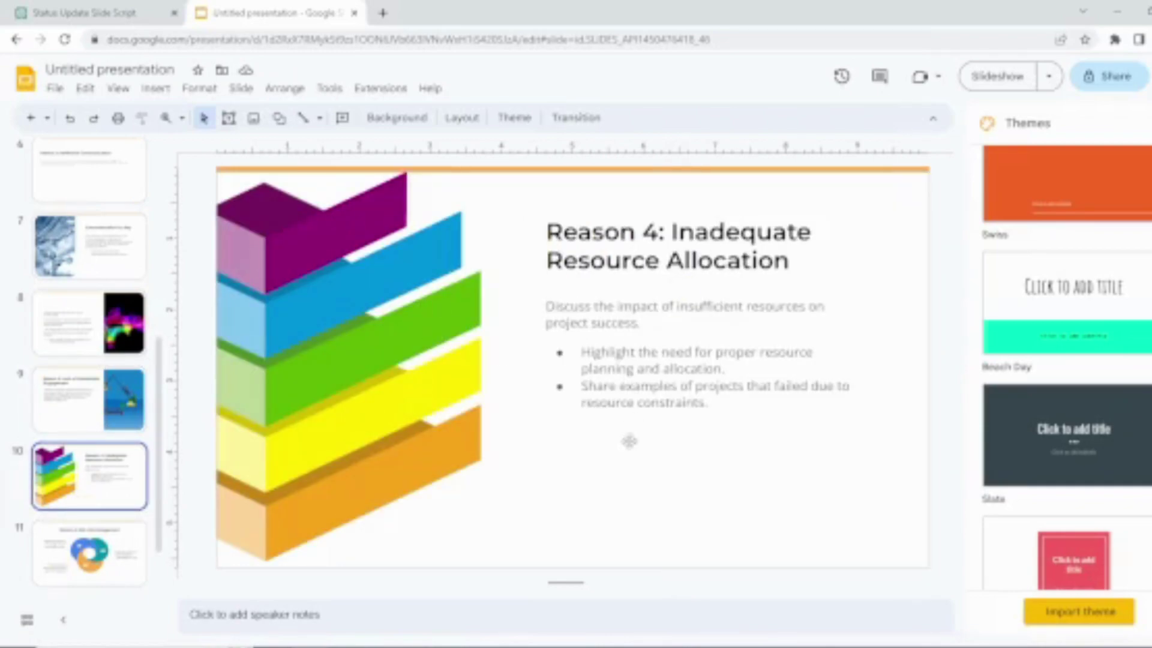
{"action": "left_click", "coordinate": [101, 560]}
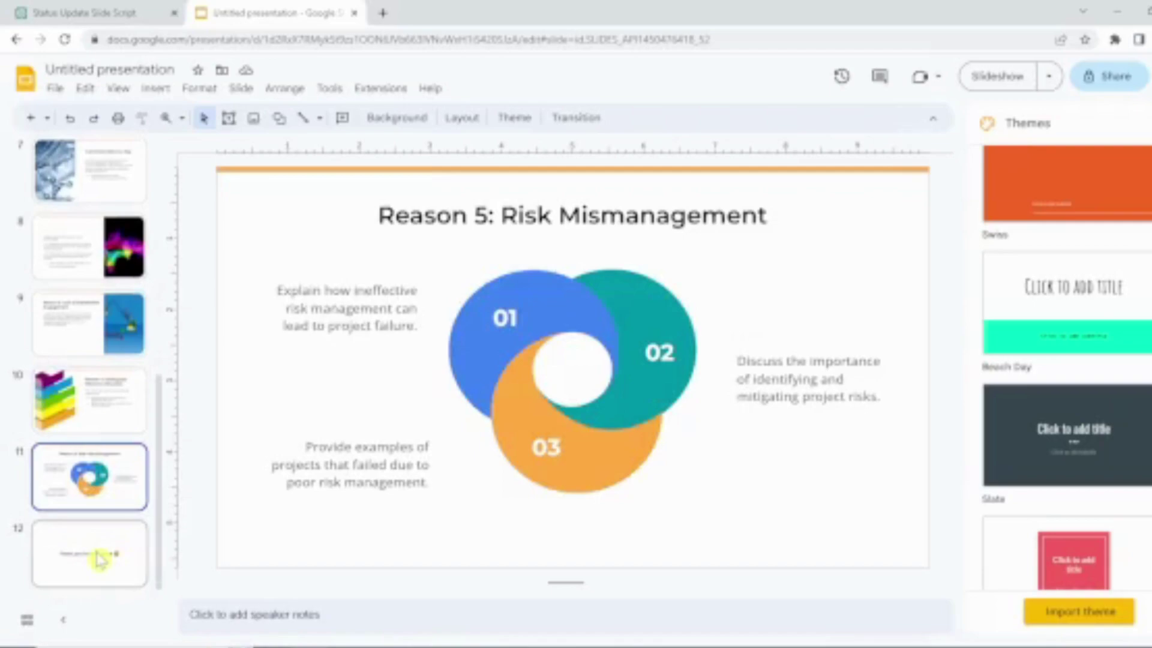
{"action": "left_click", "coordinate": [100, 560]}
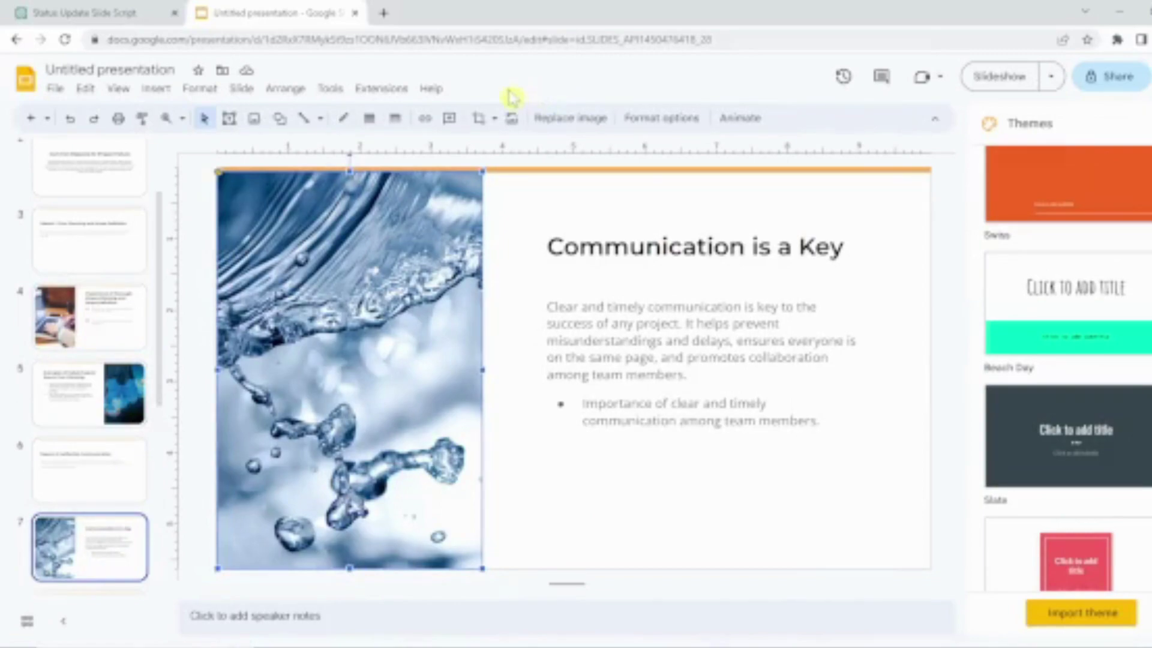
Launch SlidesAI.io Magic Write image suggestions from the Extensions menu.
{"action": "left_click", "coordinate": [396, 90]}
{"action": "mouse_move", "coordinate": [420, 175]}
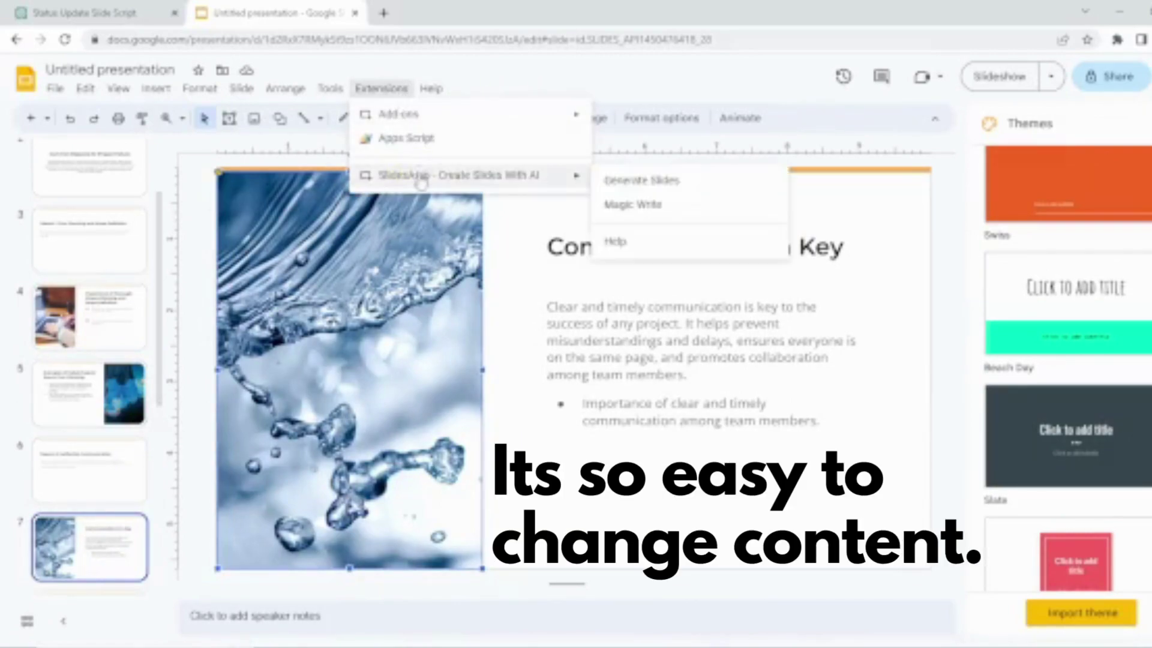
{"action": "left_click", "coordinate": [622, 207]}
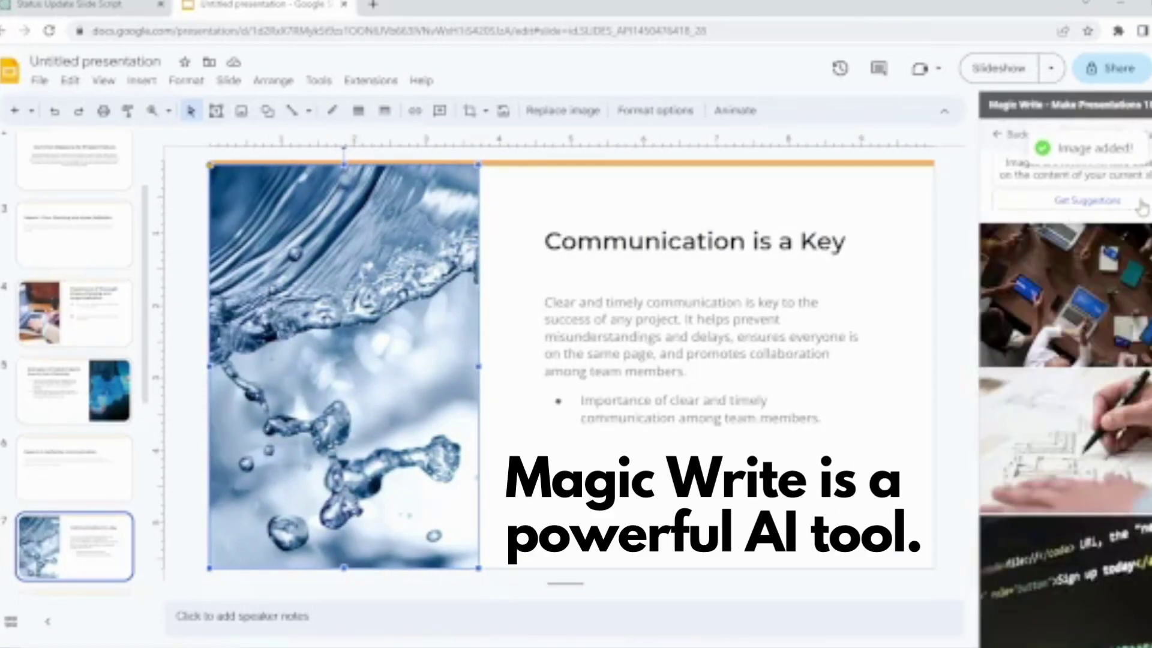
{"action": "mouse_move", "coordinate": [1085, 441]}
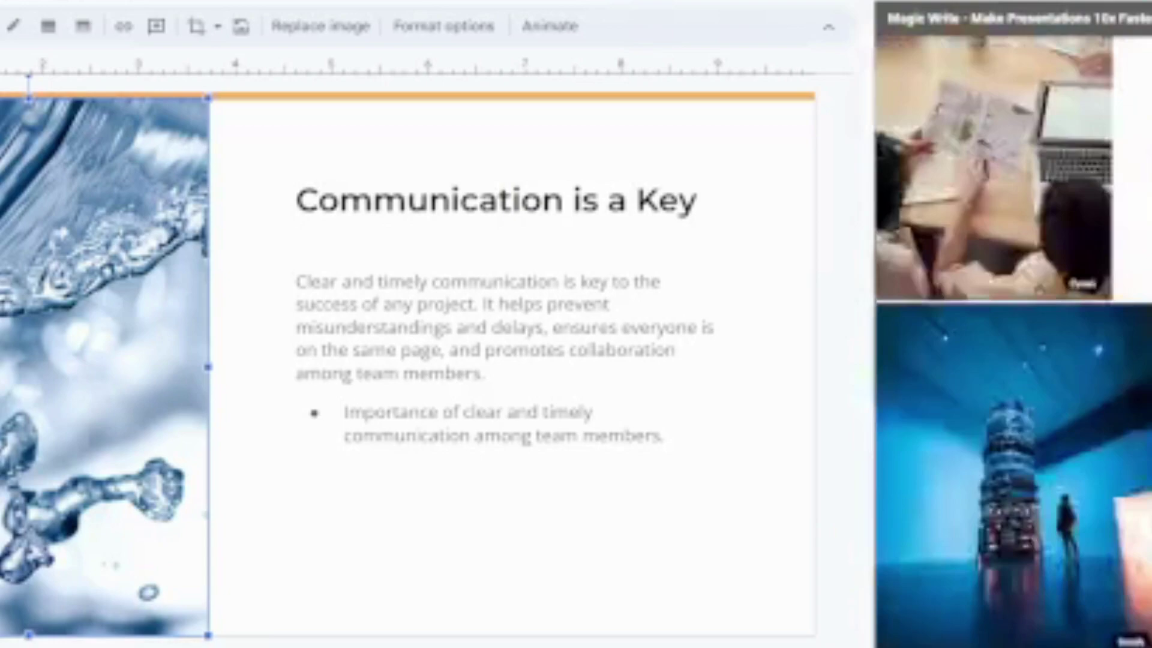
Search Magic Write images for 'project communication' and scroll through the results.
{"action": "left_click", "coordinate": [1137, 108]}
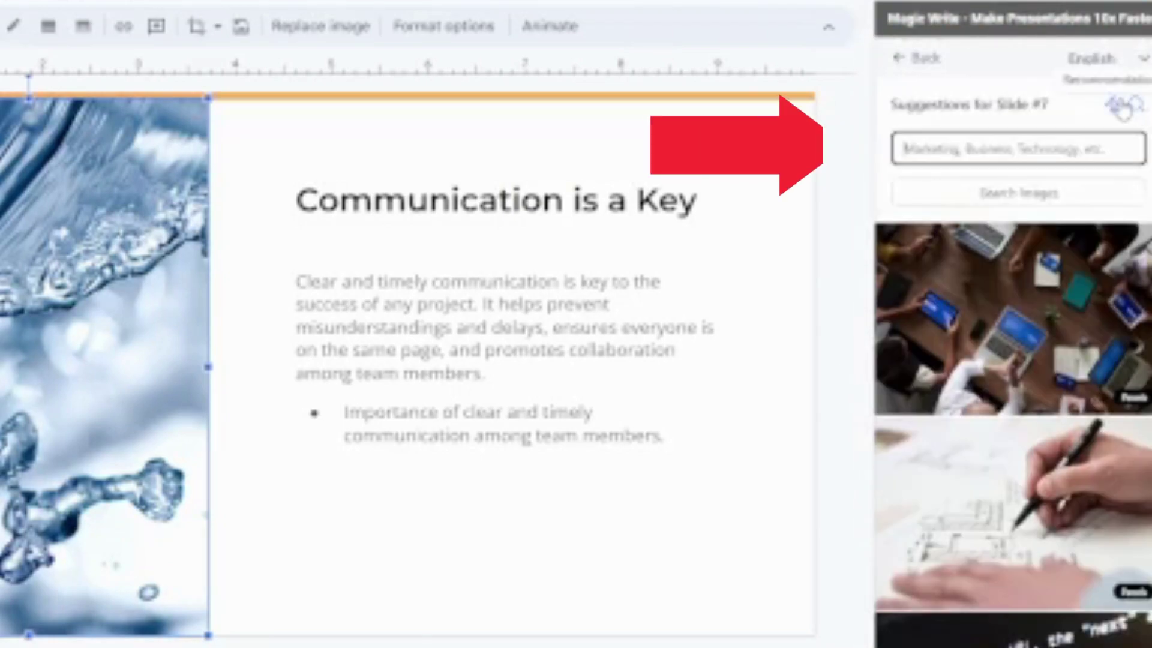
{"action": "type", "text": "cinema"}
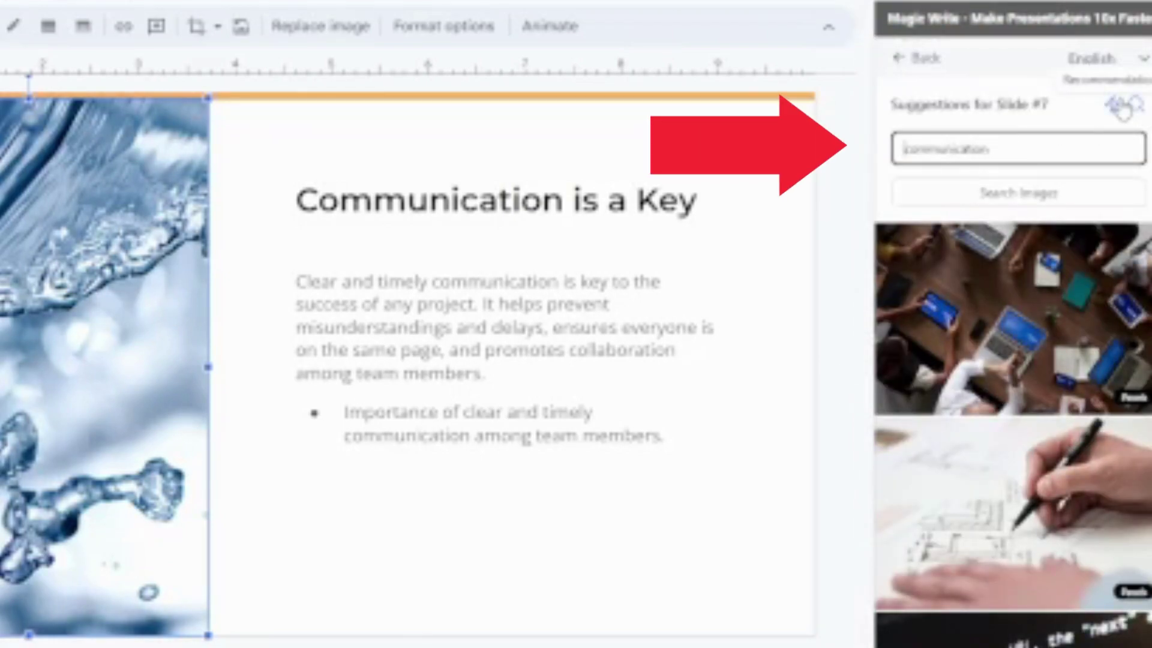
{"action": "key", "text": "Return"}
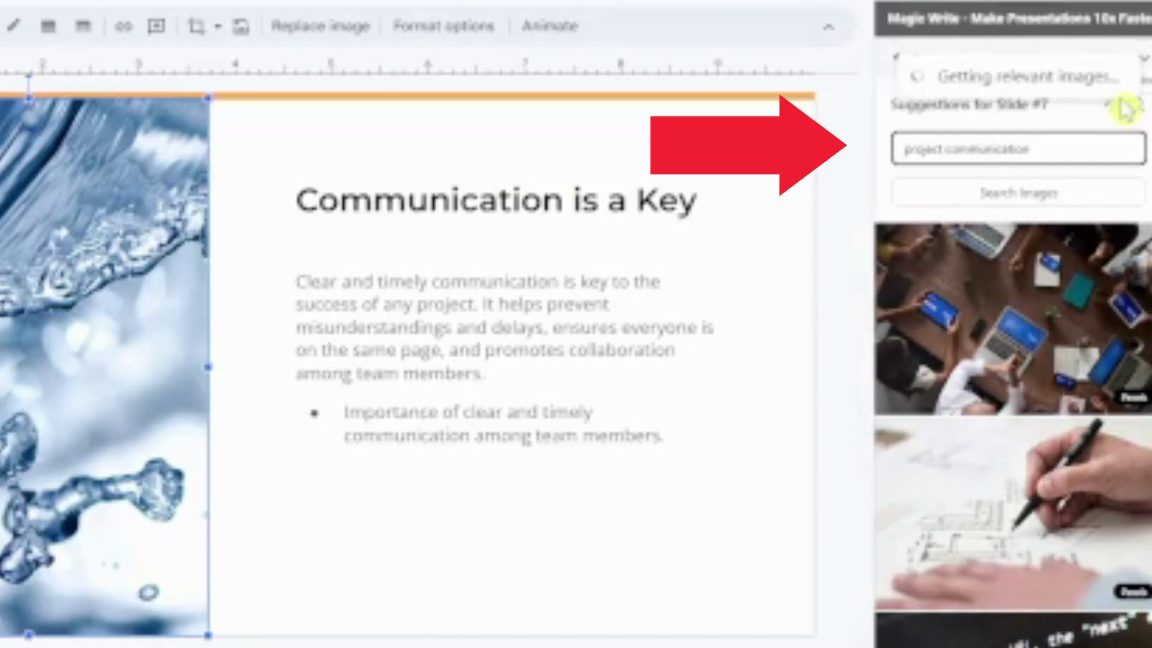
{"action": "scroll", "coordinate": [990, 480], "scroll_direction": "down", "scroll_amount": 8}
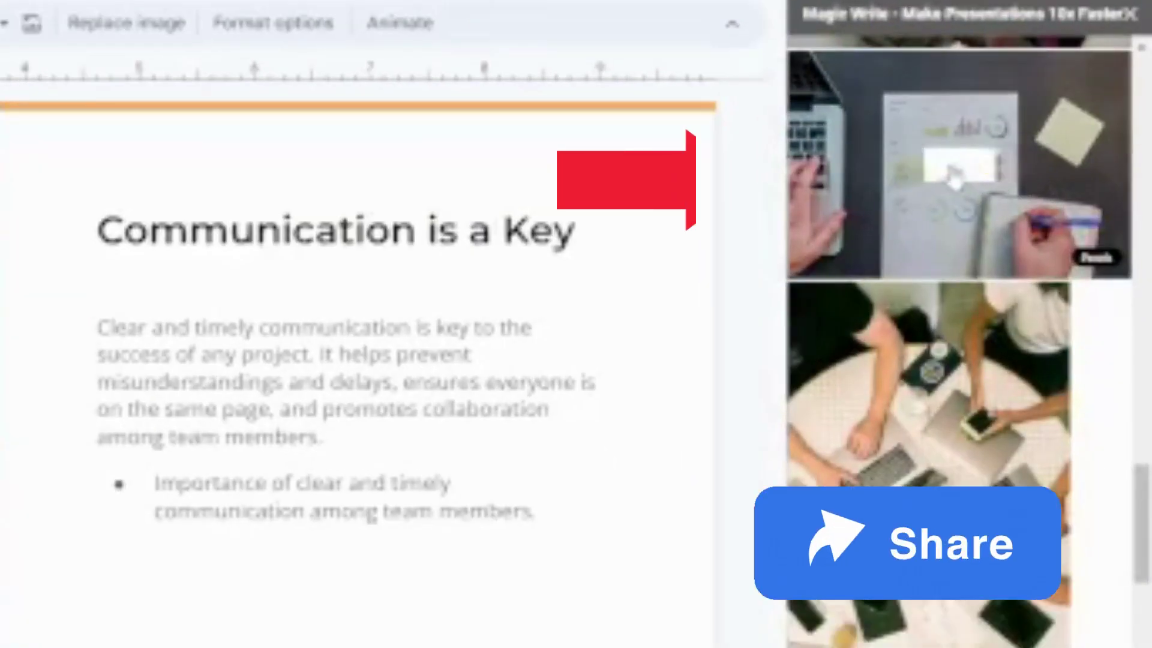
Insert the laptop-and-charts photo on slide 7 and shift it within its crop frame.
{"action": "left_click", "coordinate": [964, 186]}
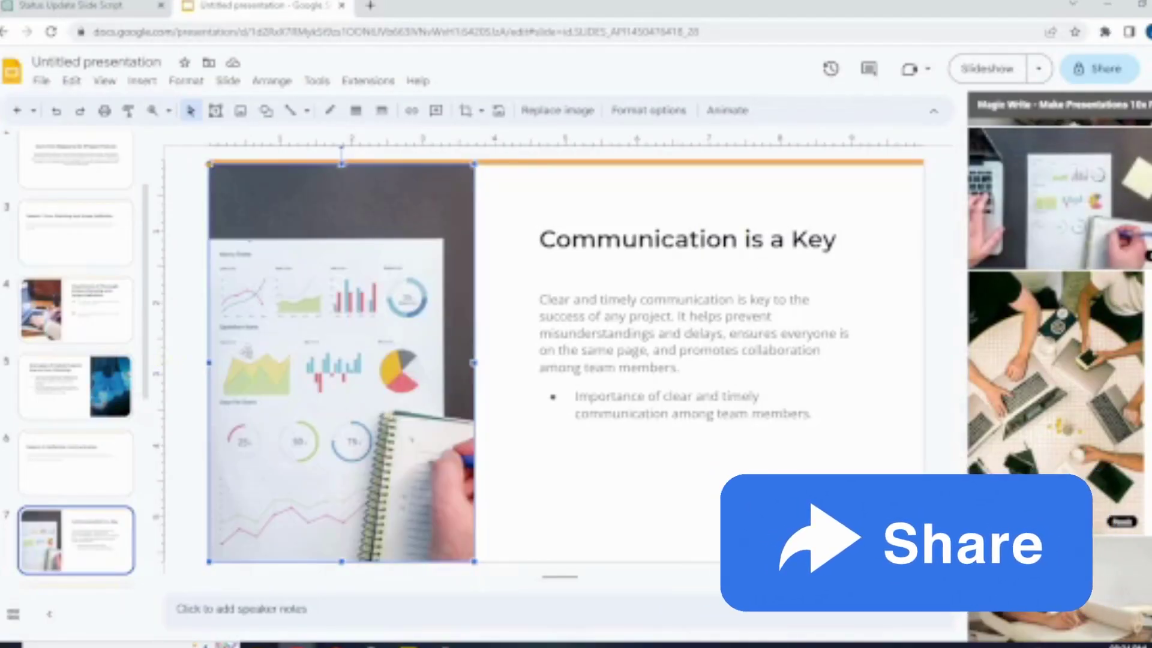
{"action": "double_click", "coordinate": [356, 373]}
{"action": "left_click_drag", "start_coordinate": [356, 373], "coordinate": [331, 391]}
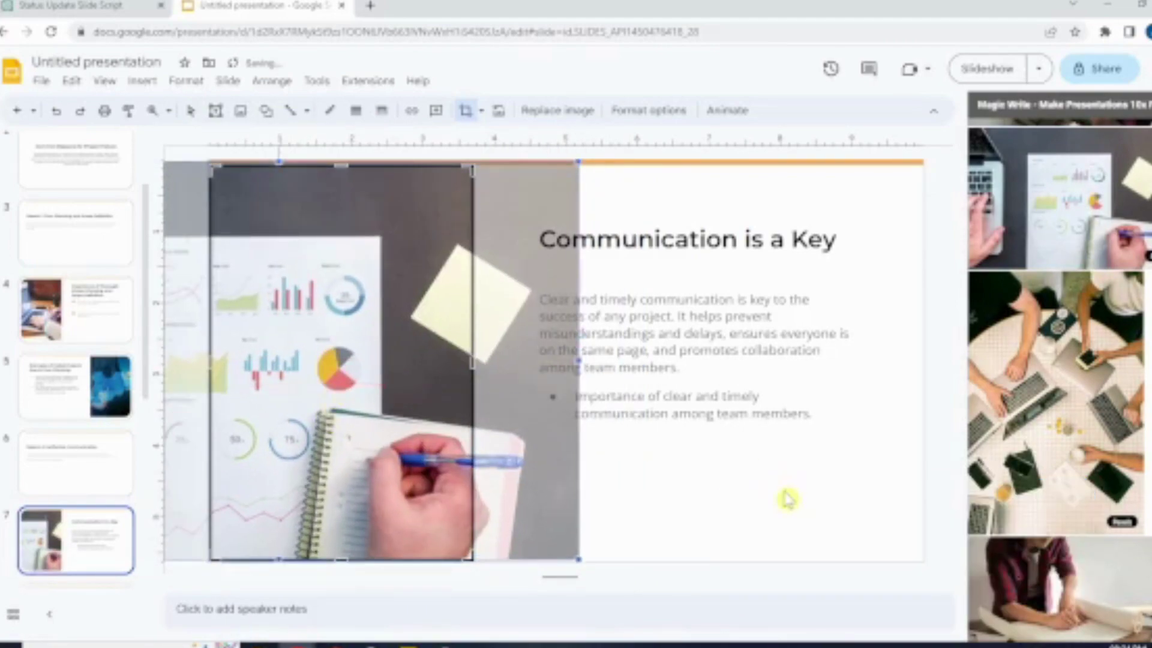
{"action": "key", "text": "Return"}
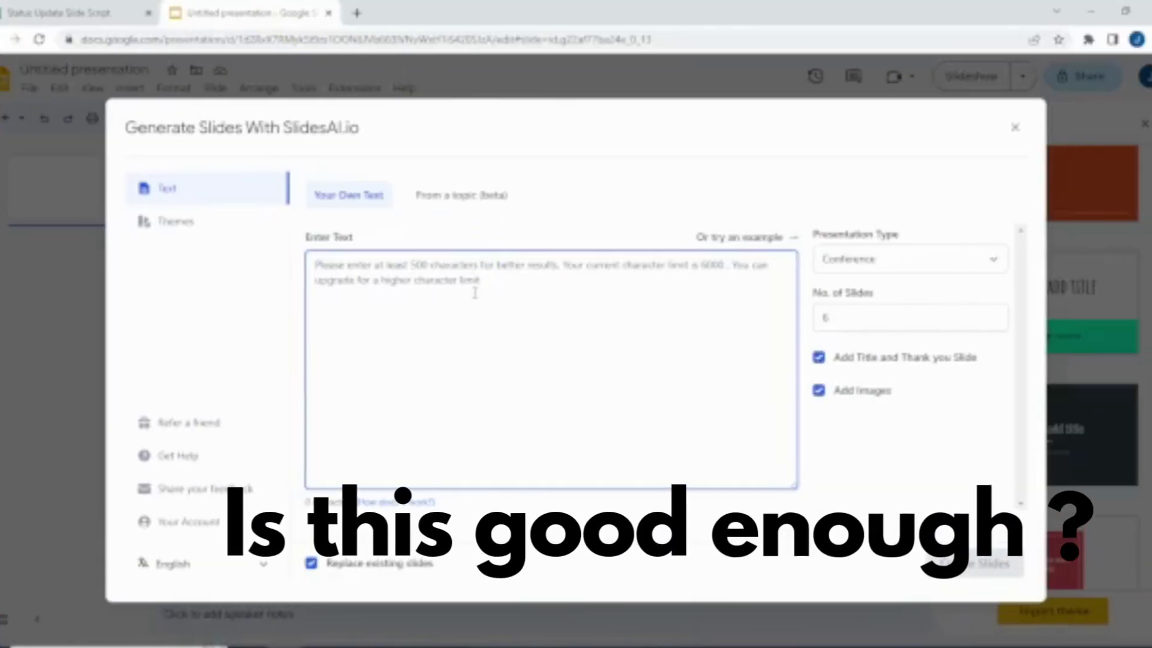
{"action": "key", "text": "ctrl+v"}
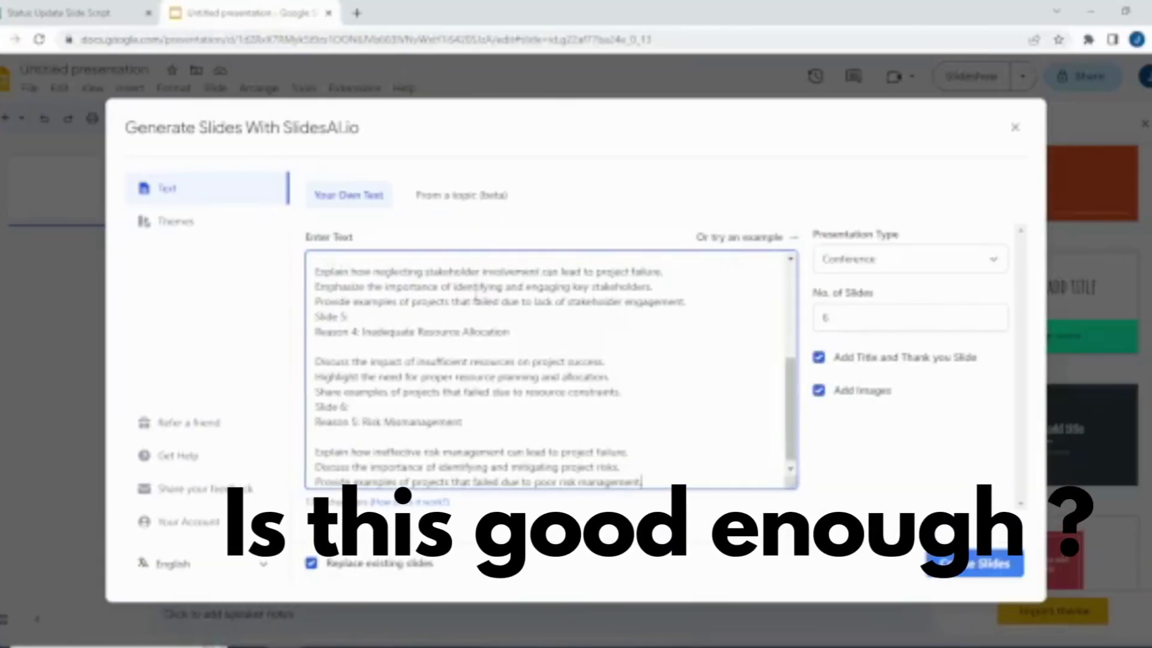
{"action": "scroll", "coordinate": [532, 324], "scroll_direction": "up", "scroll_amount": 4}
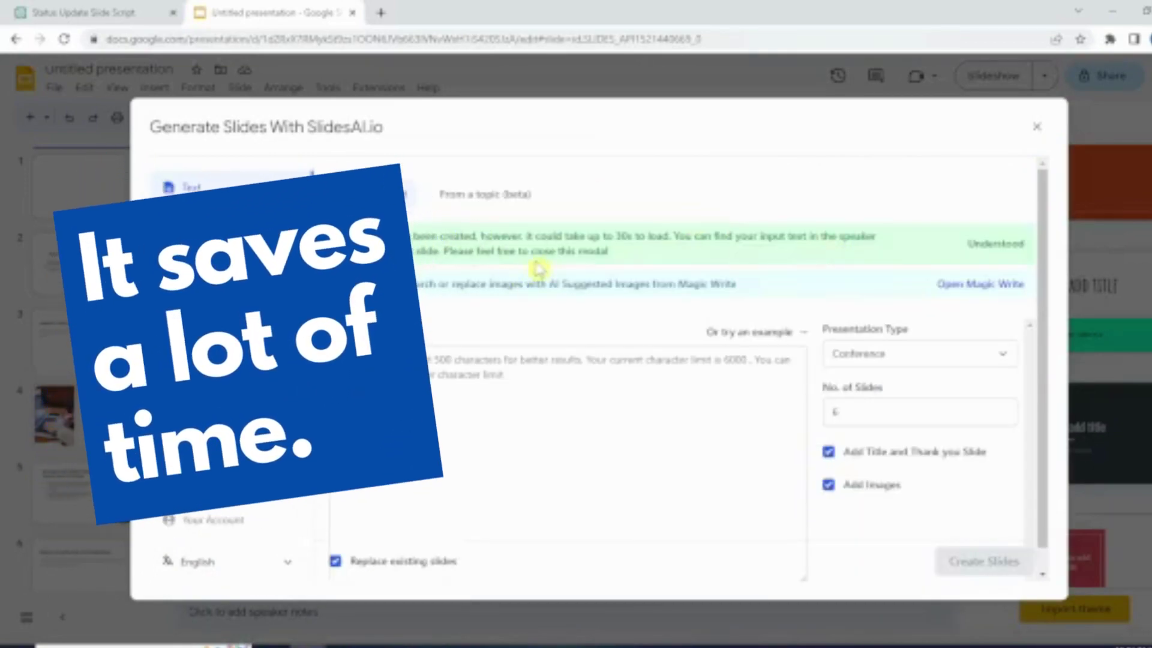
{"action": "left_click", "coordinate": [1038, 127]}
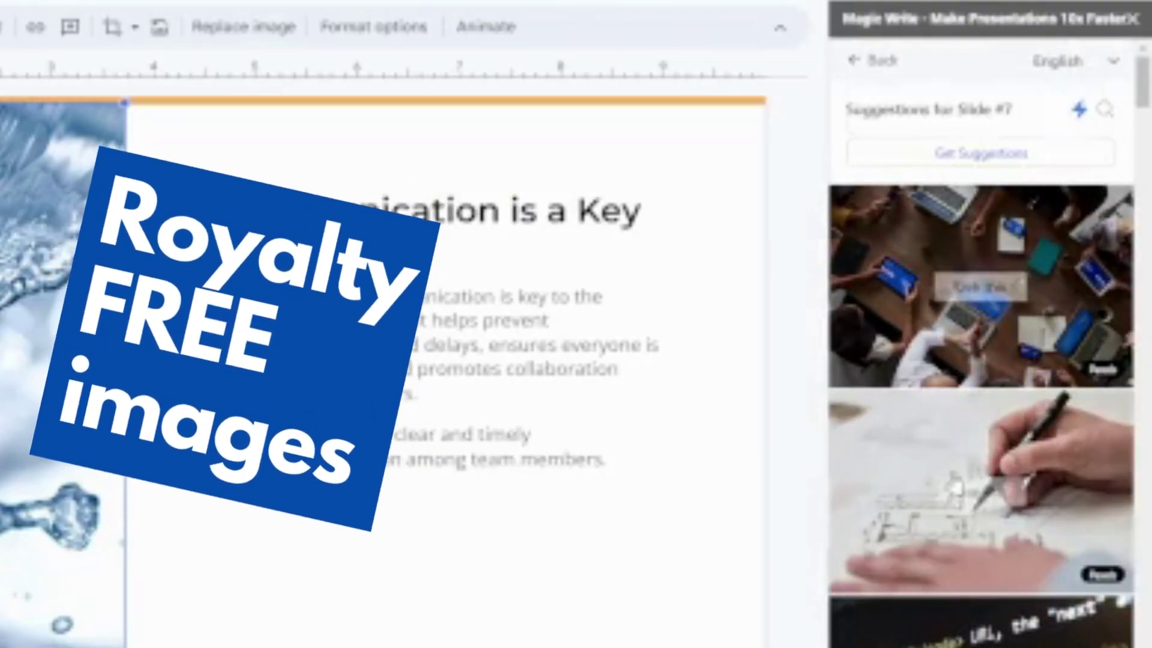
{"action": "scroll", "coordinate": [1057, 162], "scroll_direction": "down", "scroll_amount": 15}
{"action": "scroll", "coordinate": [1020, 483], "scroll_direction": "down", "scroll_amount": 15}
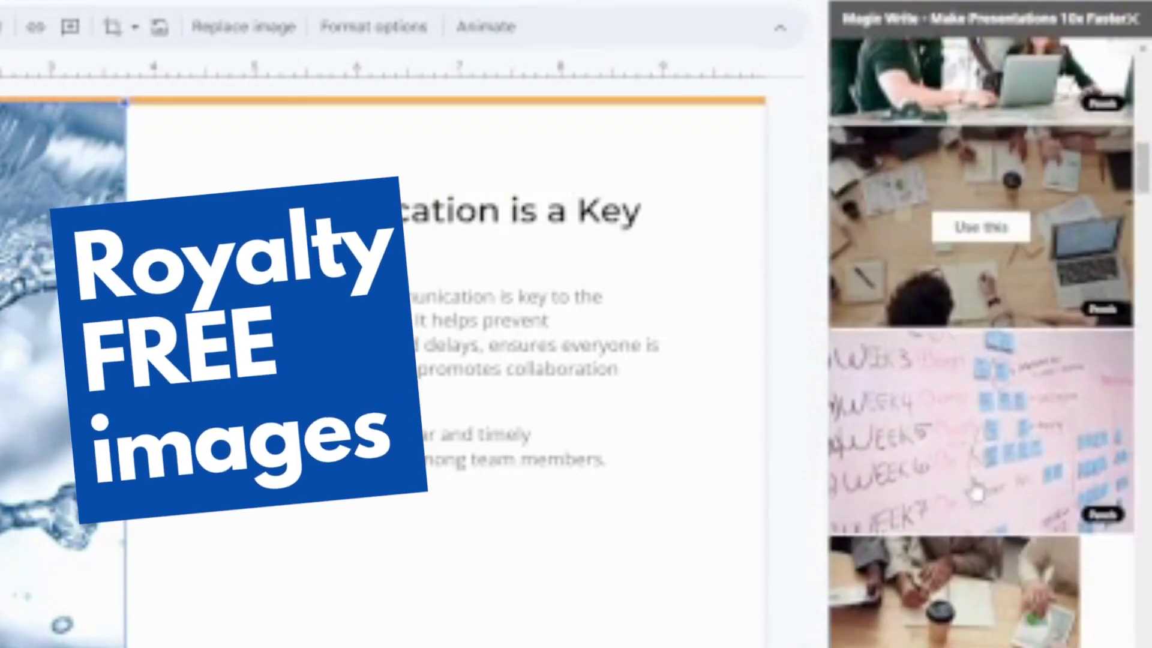
{"action": "scroll", "coordinate": [1036, 487], "scroll_direction": "down", "scroll_amount": 10}
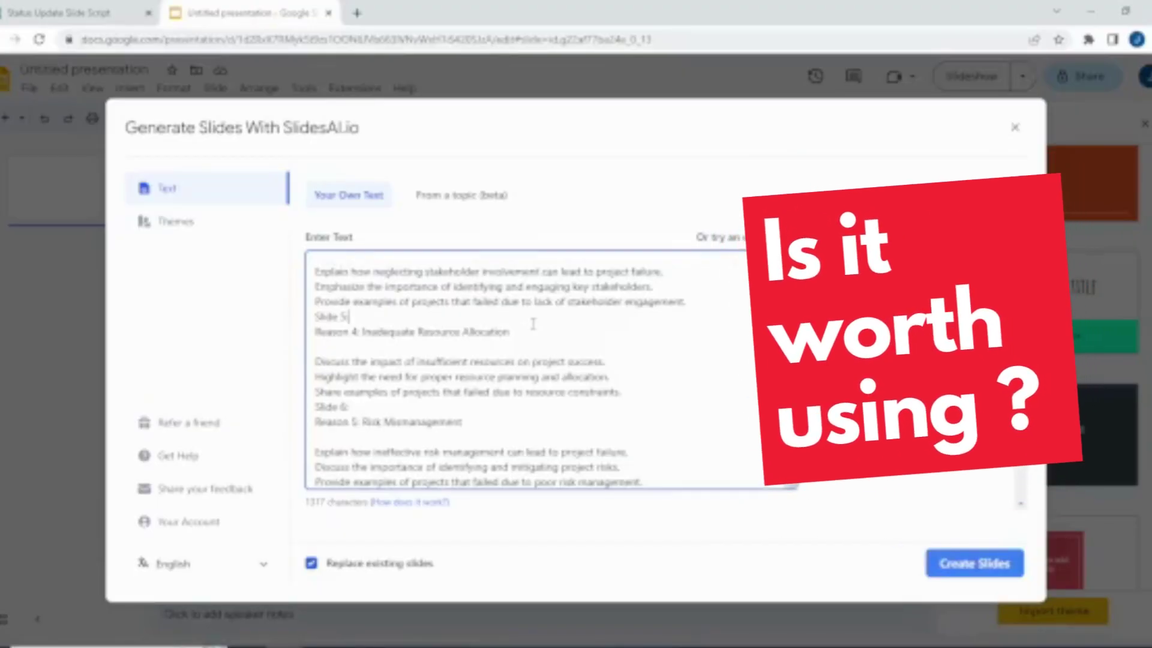
{"action": "scroll", "coordinate": [533, 325], "scroll_direction": "up", "scroll_amount": 5}
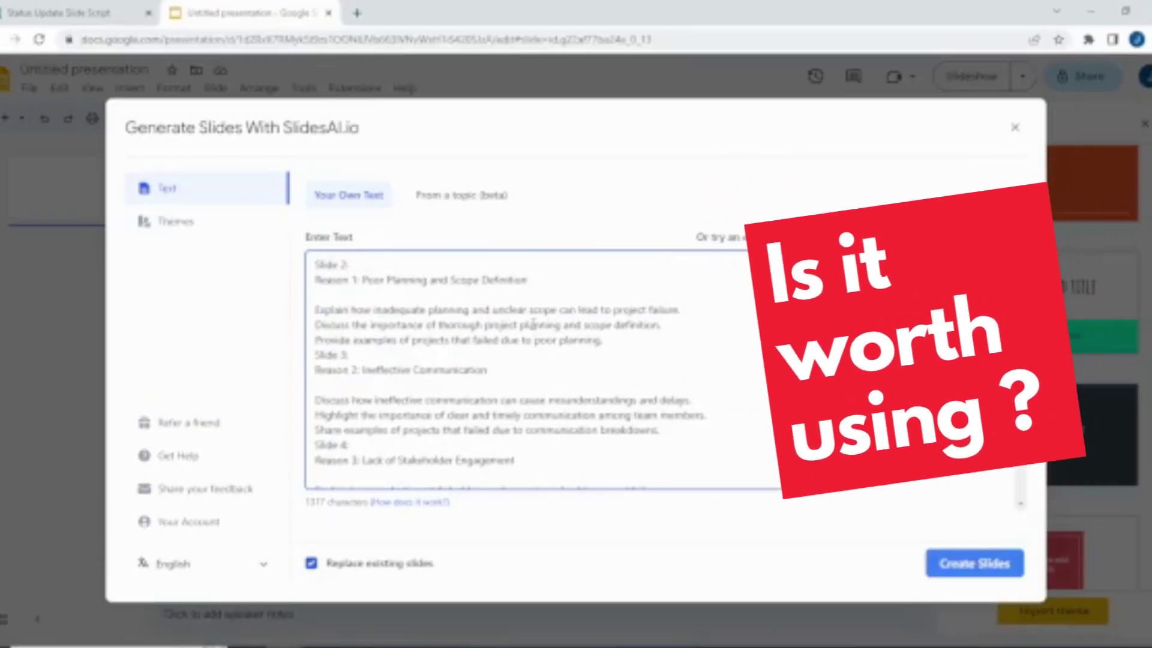